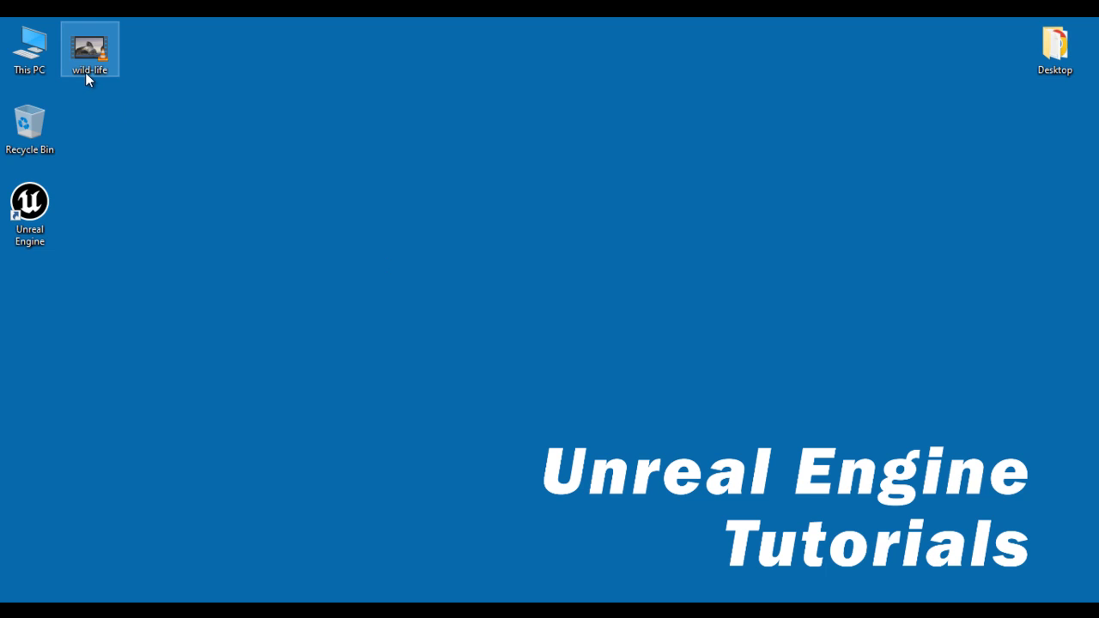
Launch Unreal Engine, create a Blank Games Blueprint project named MyProject on the Desktop, and dismiss the startup notifications
mouse_move(97, 72)
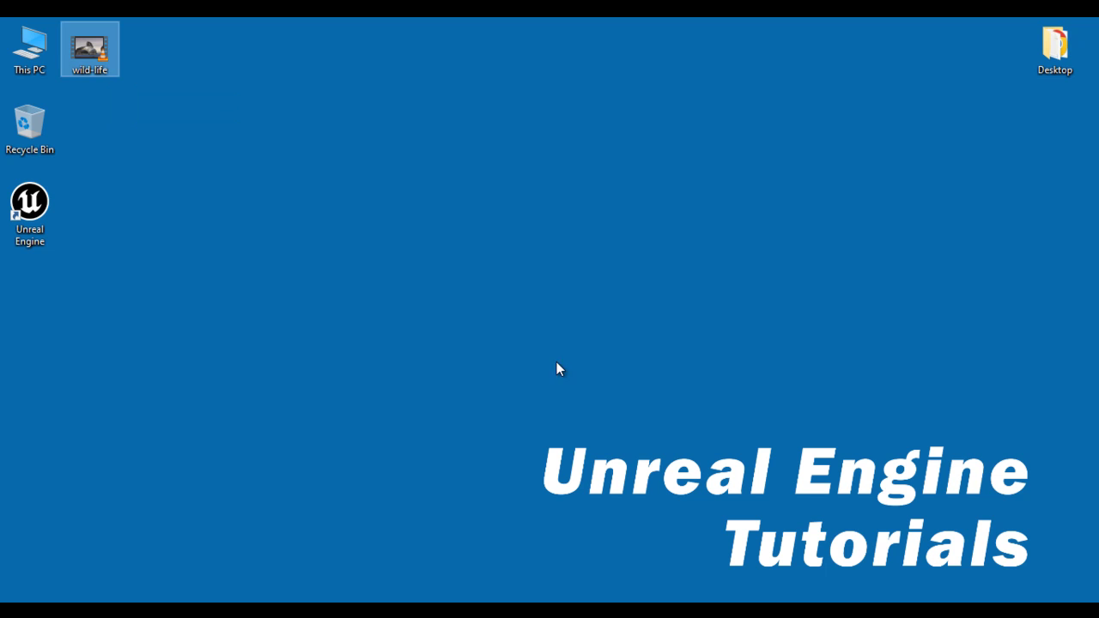
double_click(29, 210)
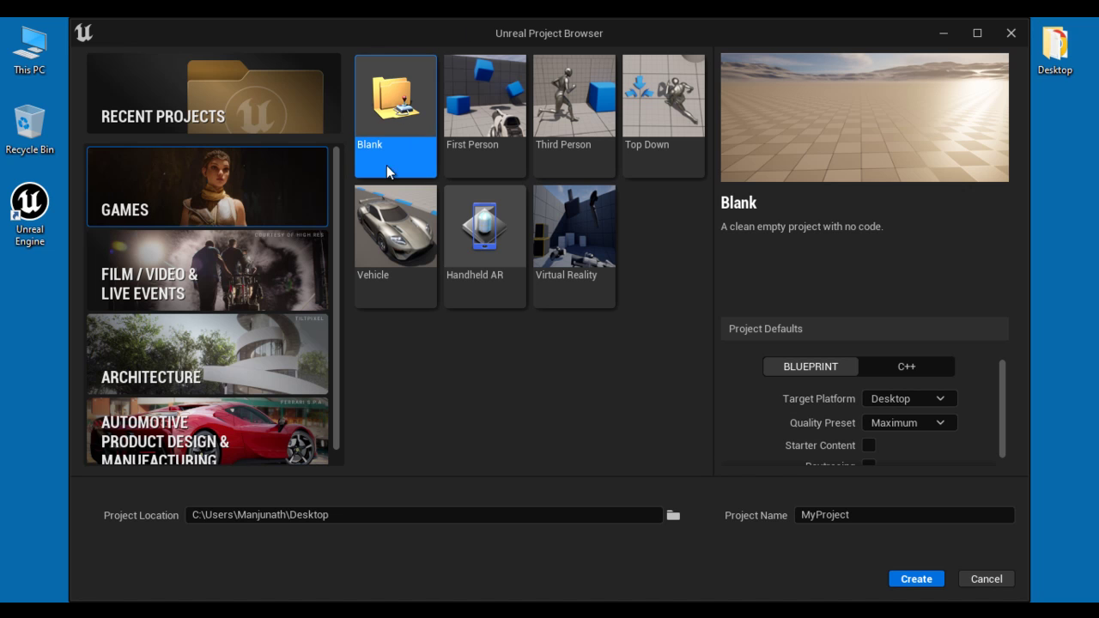
drag(1003, 401, 1007, 446)
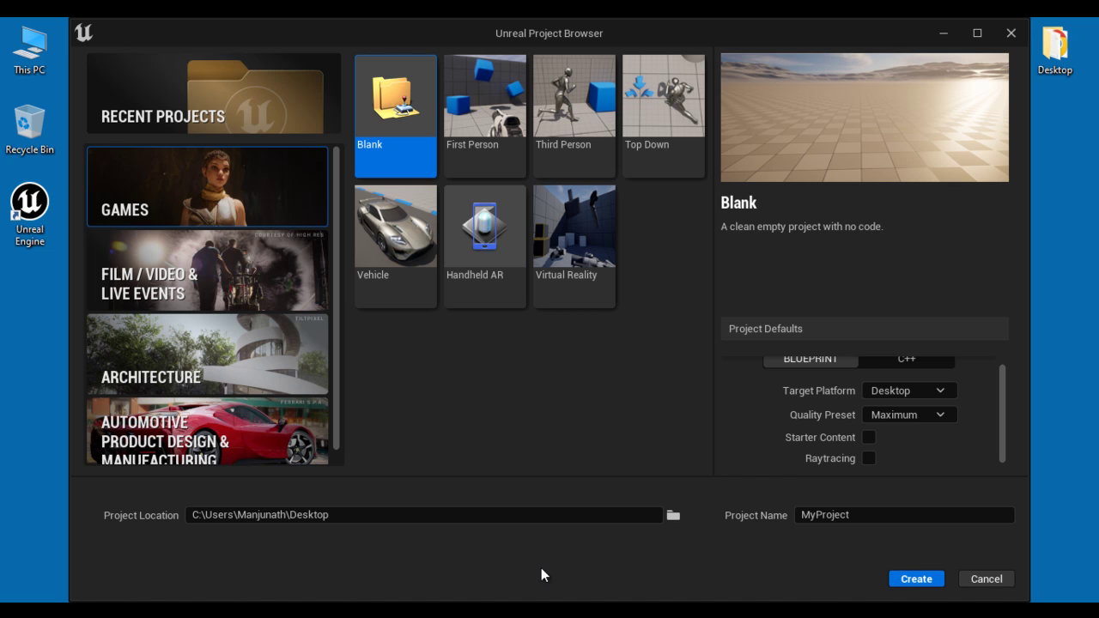
click(349, 514)
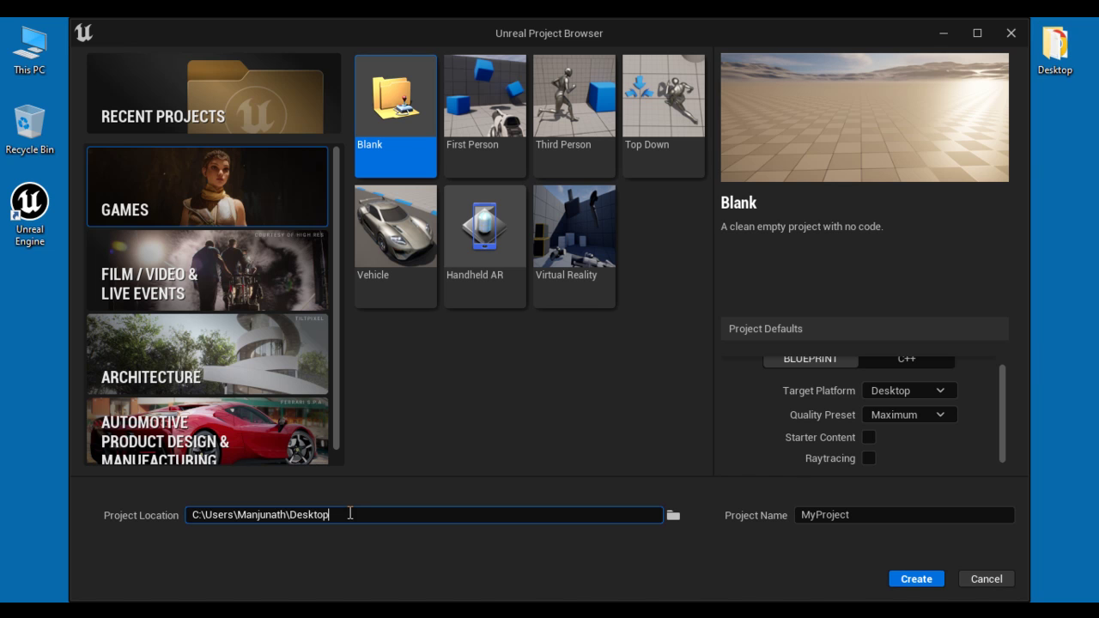
click(891, 516)
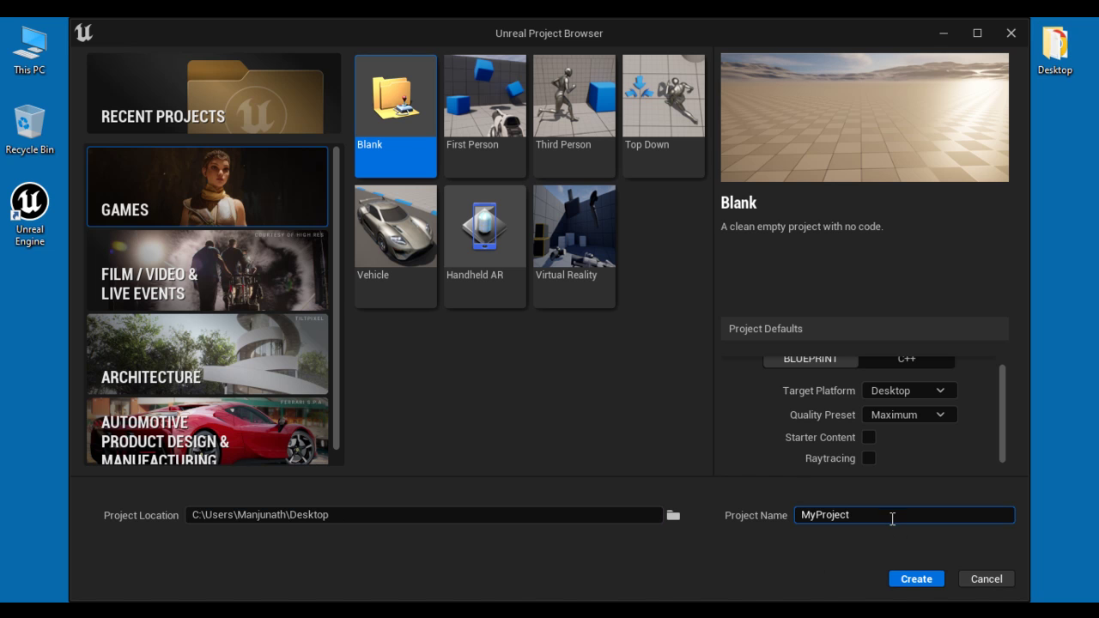
click(895, 586)
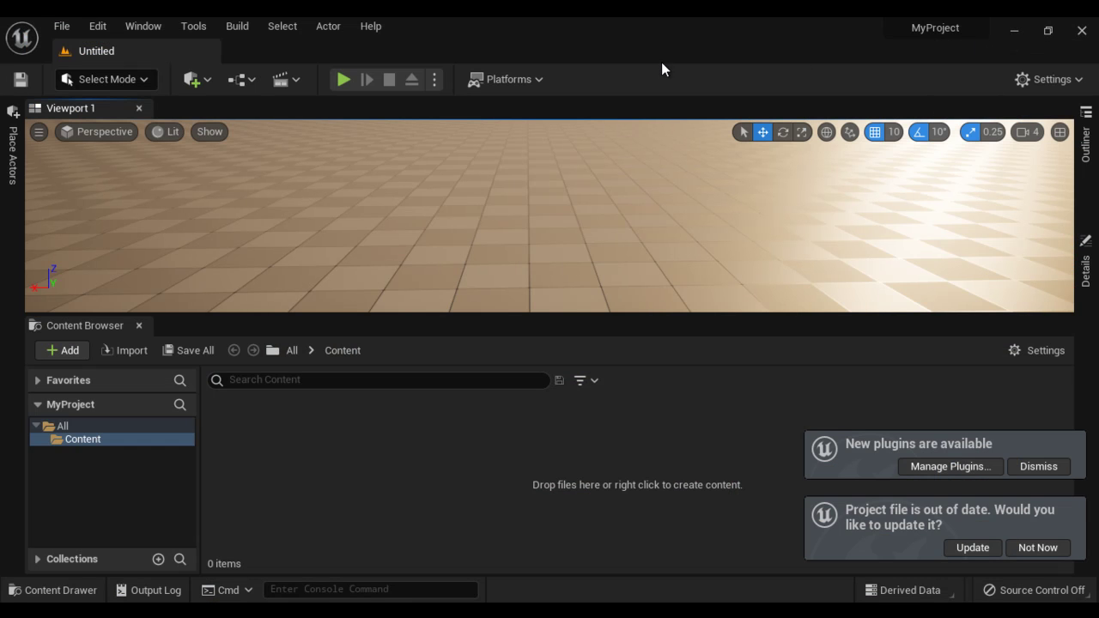
click(1038, 466)
click(1034, 548)
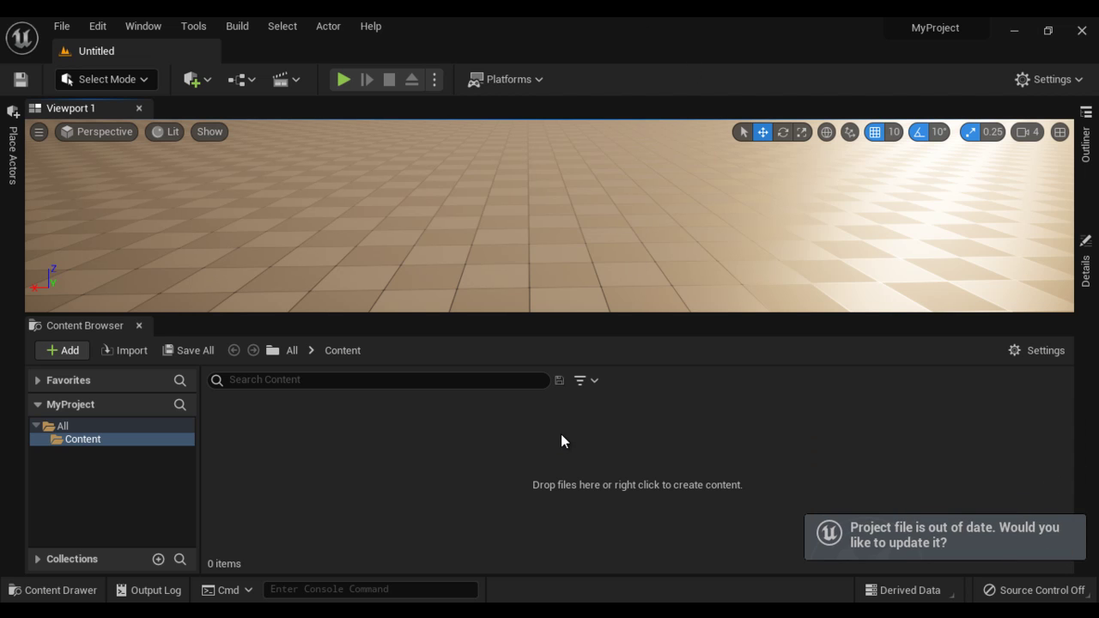
Set the project's Default RHI for Windows to DirectX 11 and restart the editor
click(98, 27)
click(191, 267)
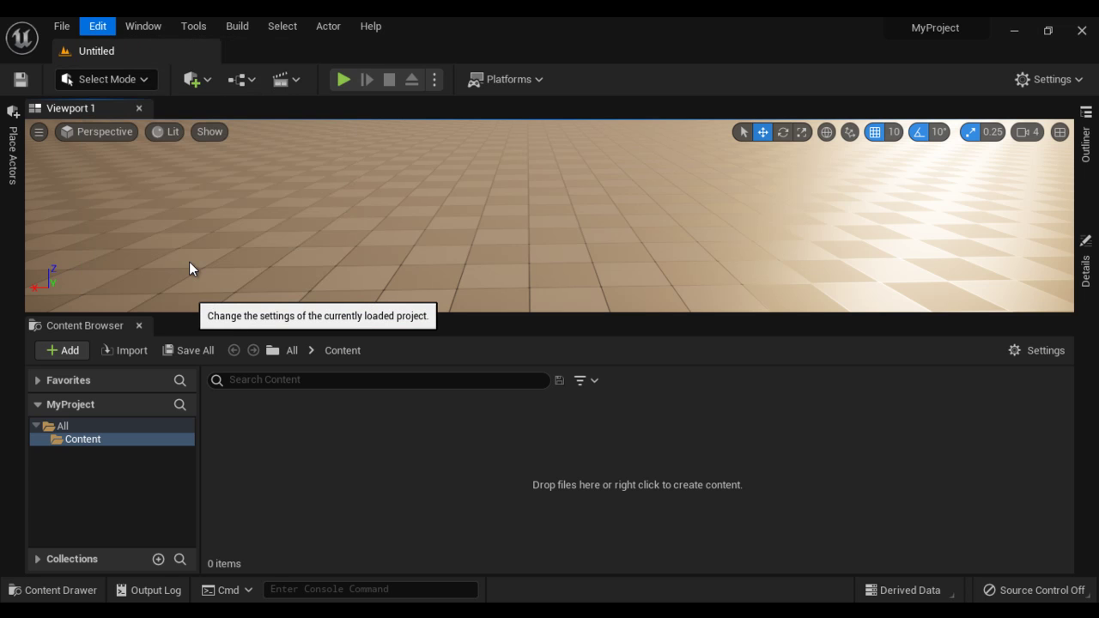
text(direct x)
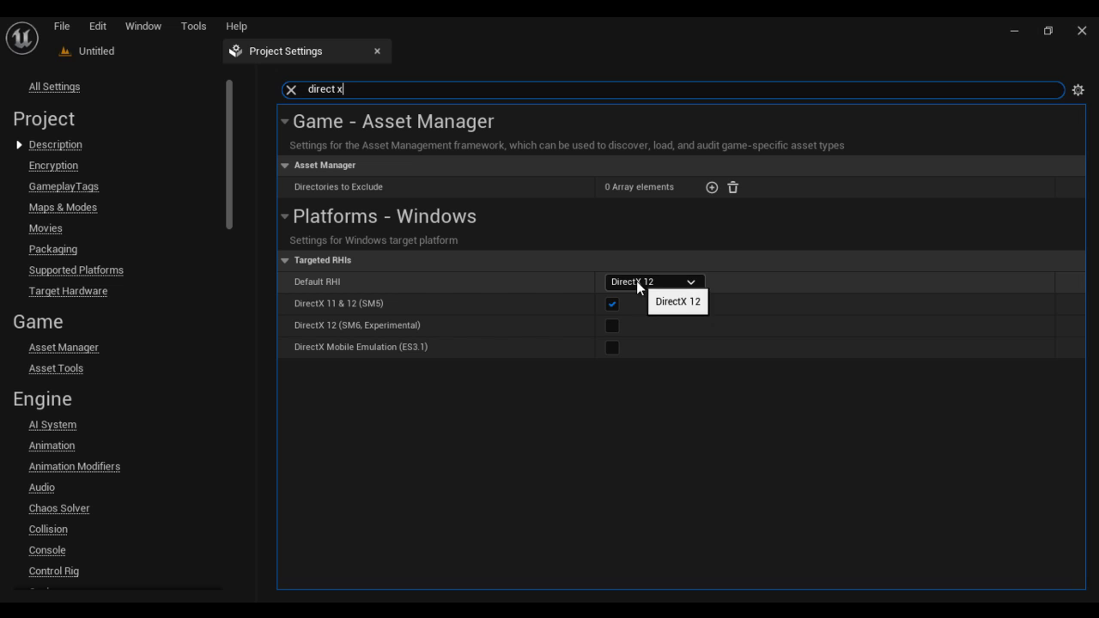
click(694, 281)
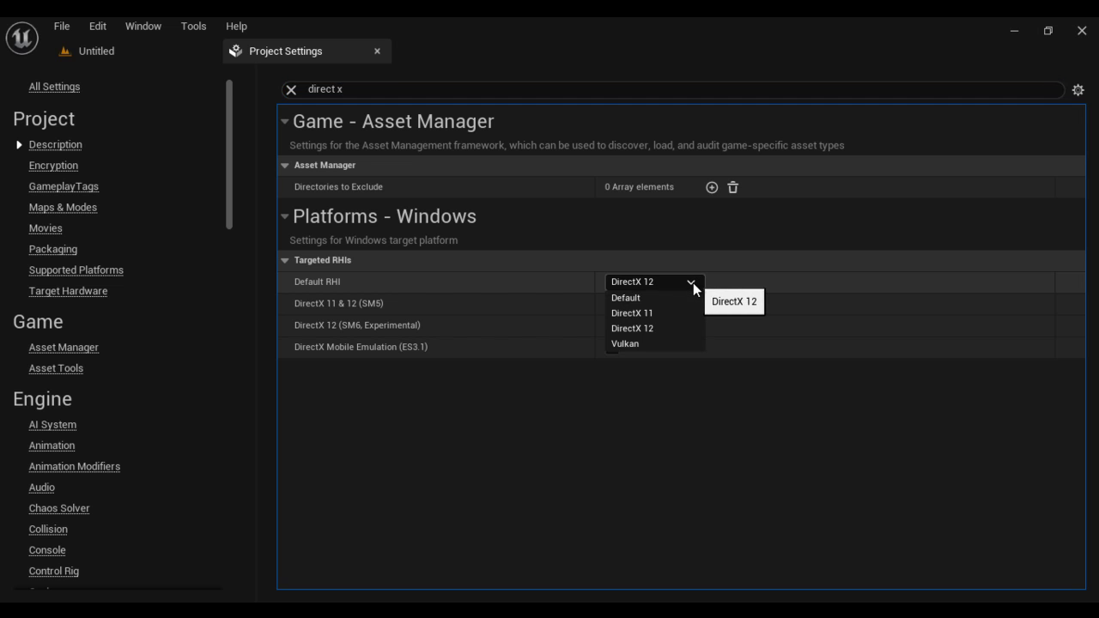
click(658, 313)
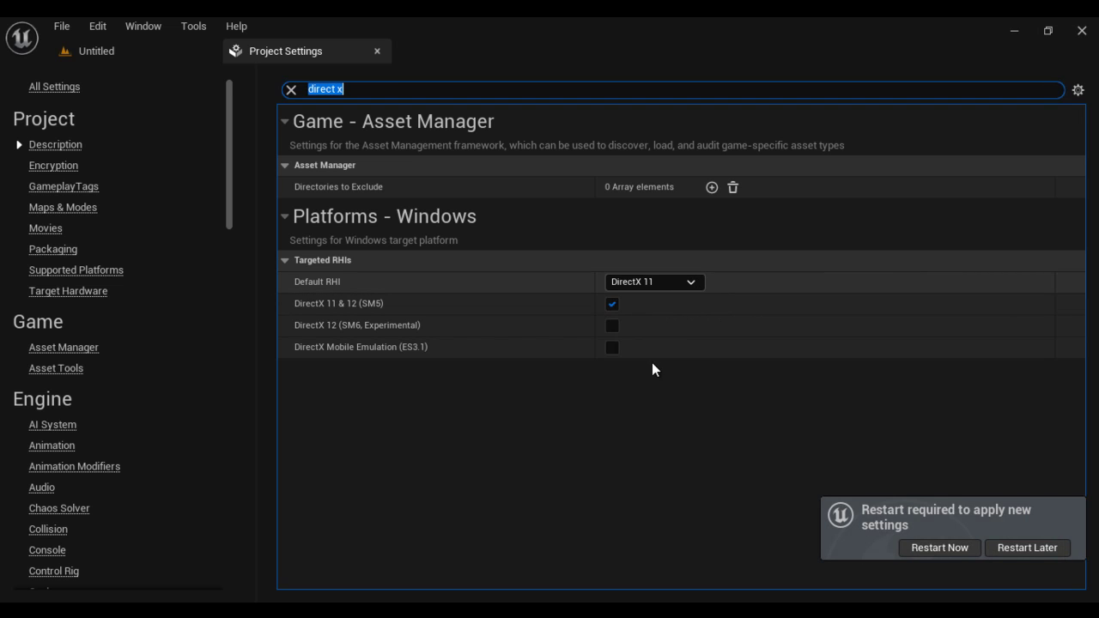
click(941, 548)
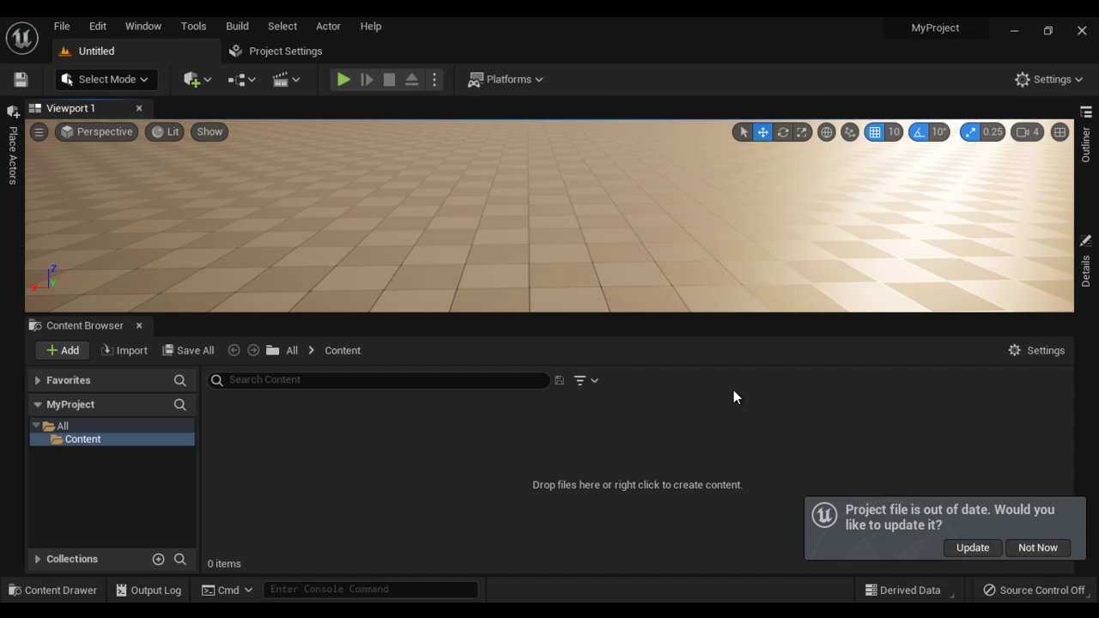
Check the Default RHI in the project settings by searching for "direct x", and close the settings
click(288, 52)
click(374, 90)
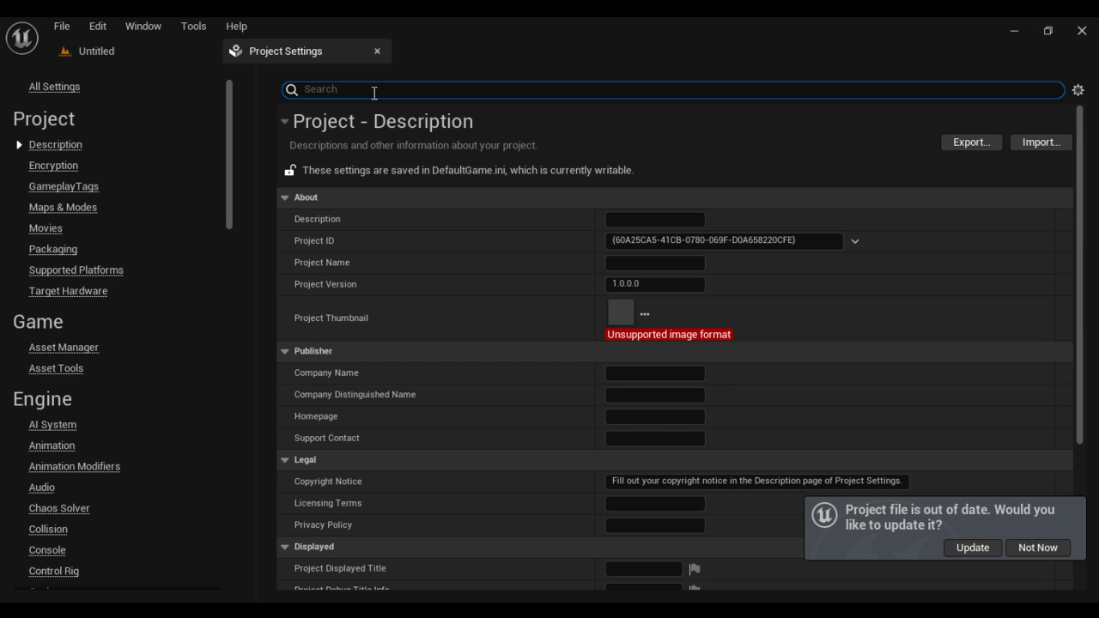
text(direct x)
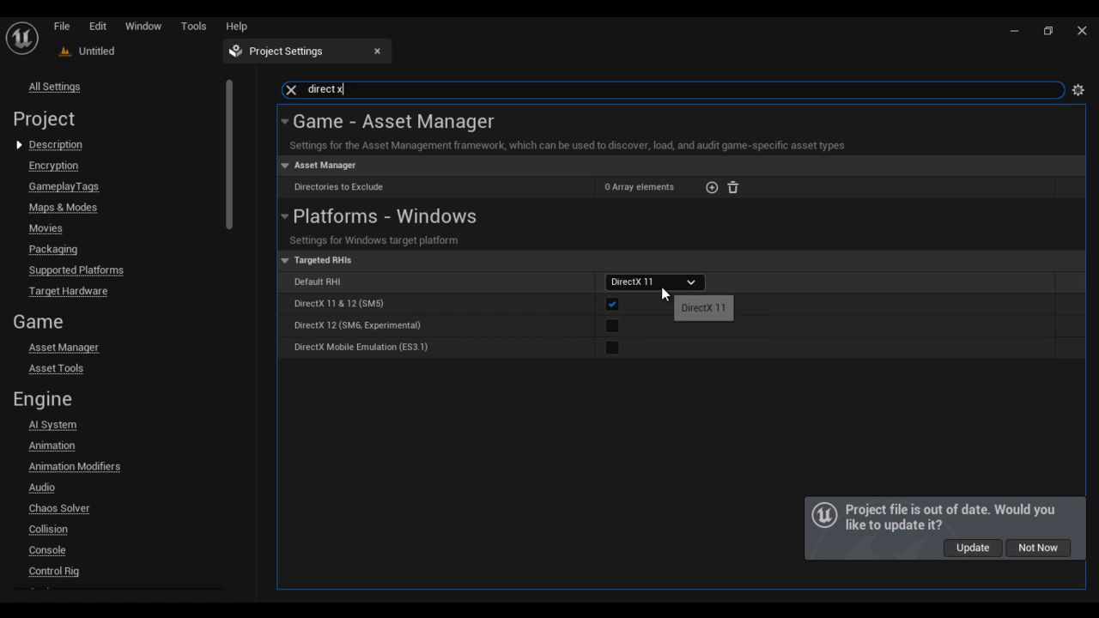
click(377, 51)
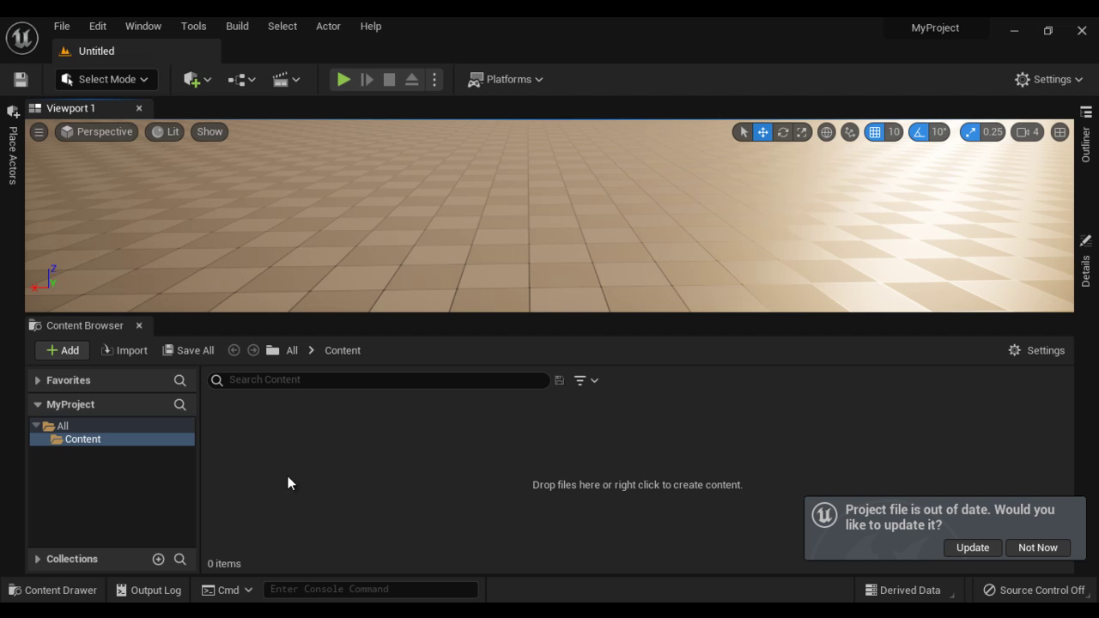
Create a folder named Movies inside the project's Content folder
right_click(98, 440)
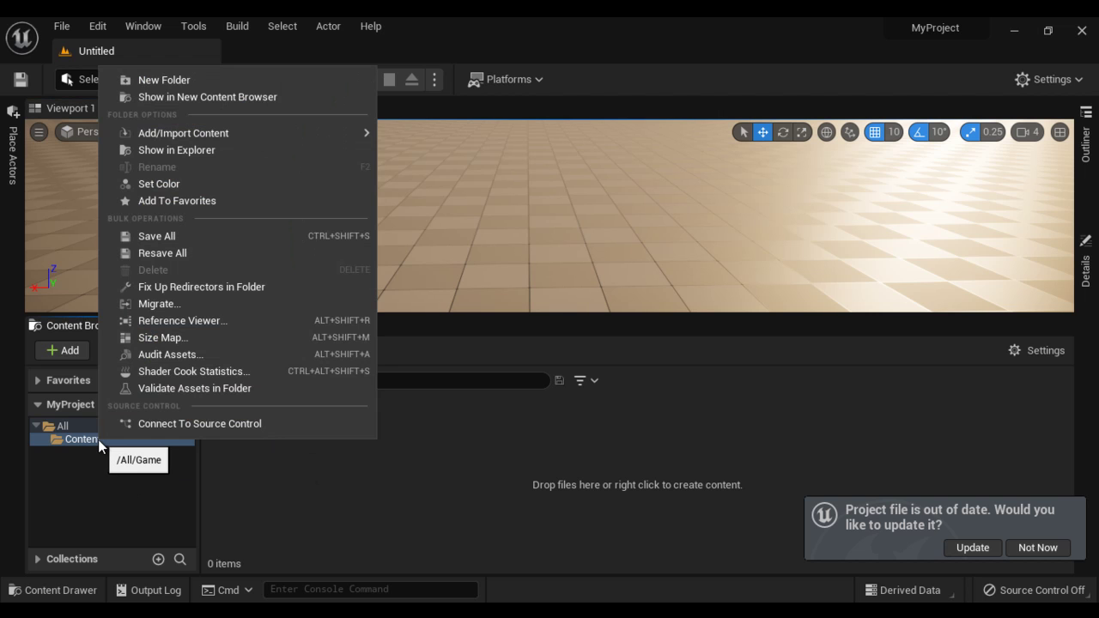
click(199, 79)
text(Movies)
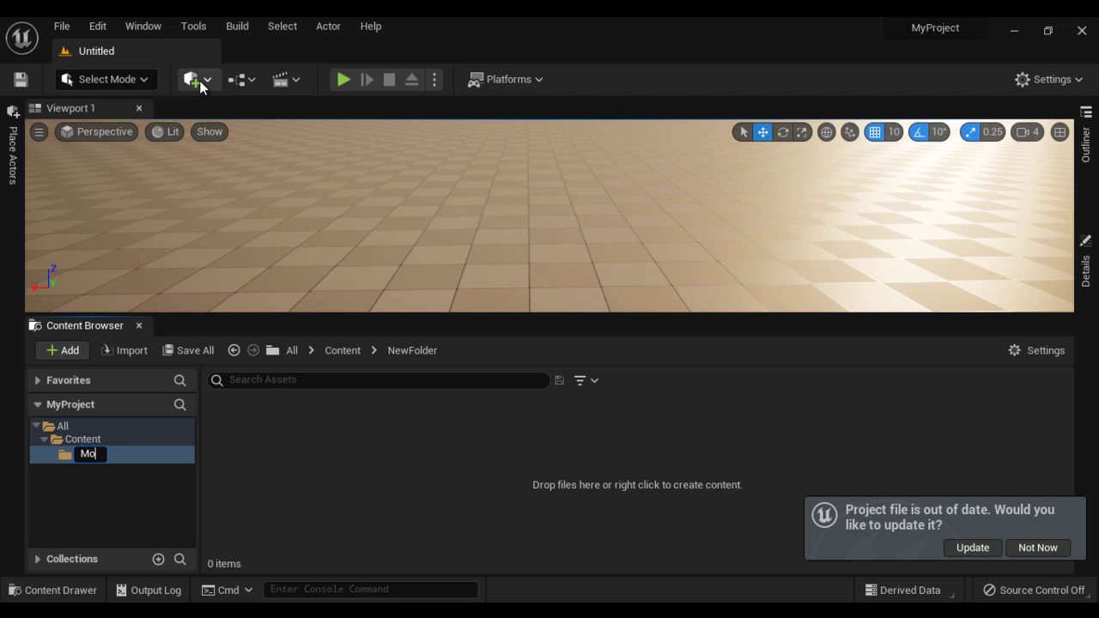
key(Return)
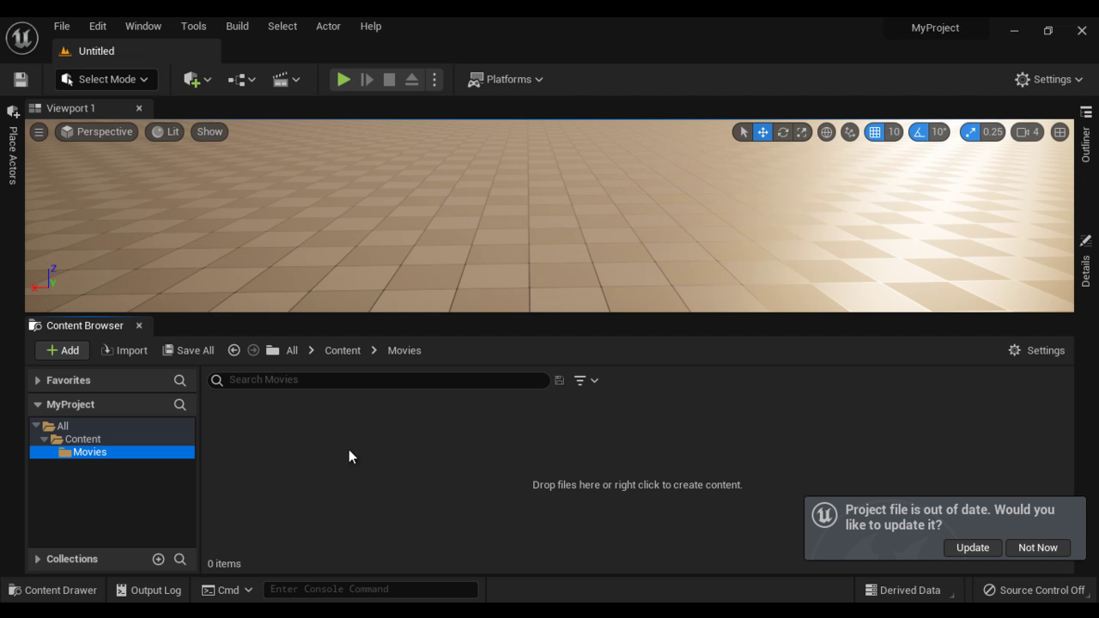
Copy the wild-life video from the desktop into the project's Movies folder, return to Unreal Engine and decline the project file update
right_click(102, 453)
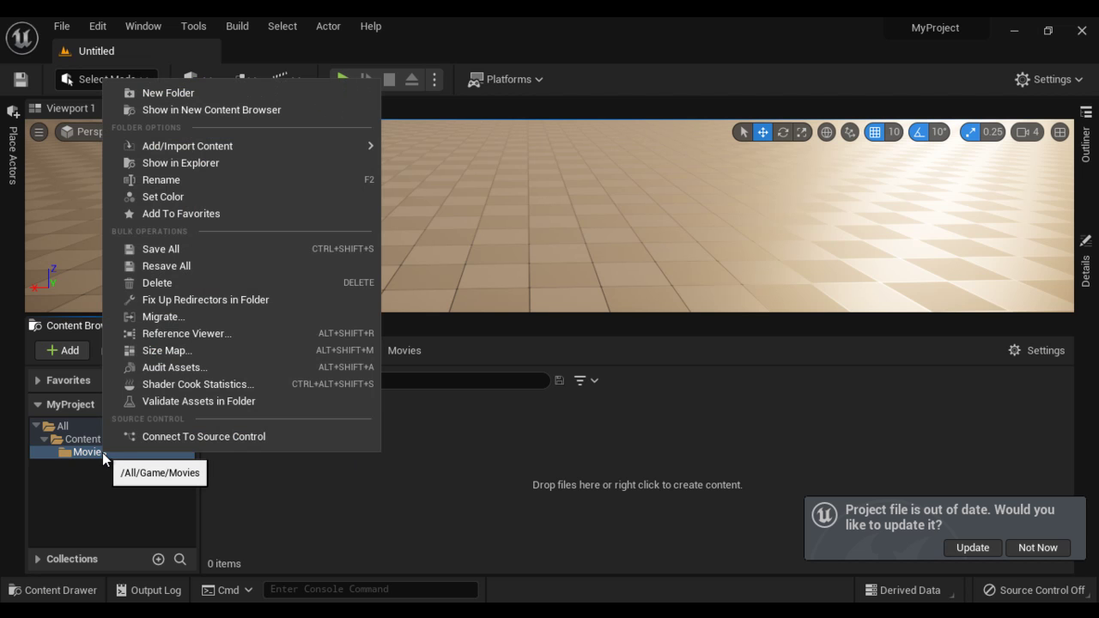
click(200, 163)
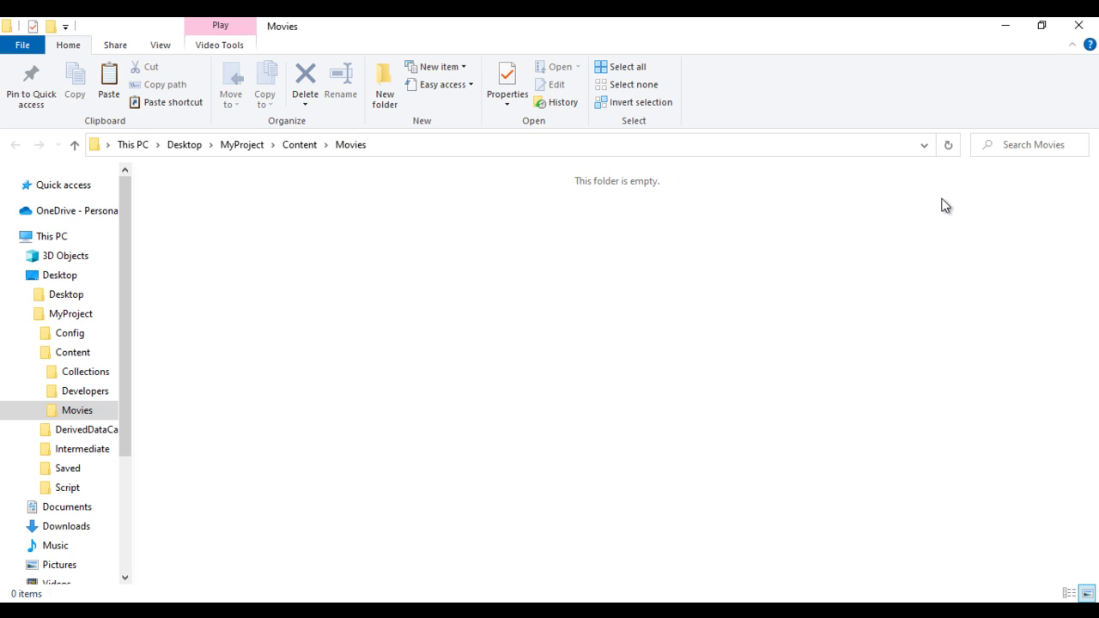
click(1004, 25)
click(1003, 27)
click(89, 49)
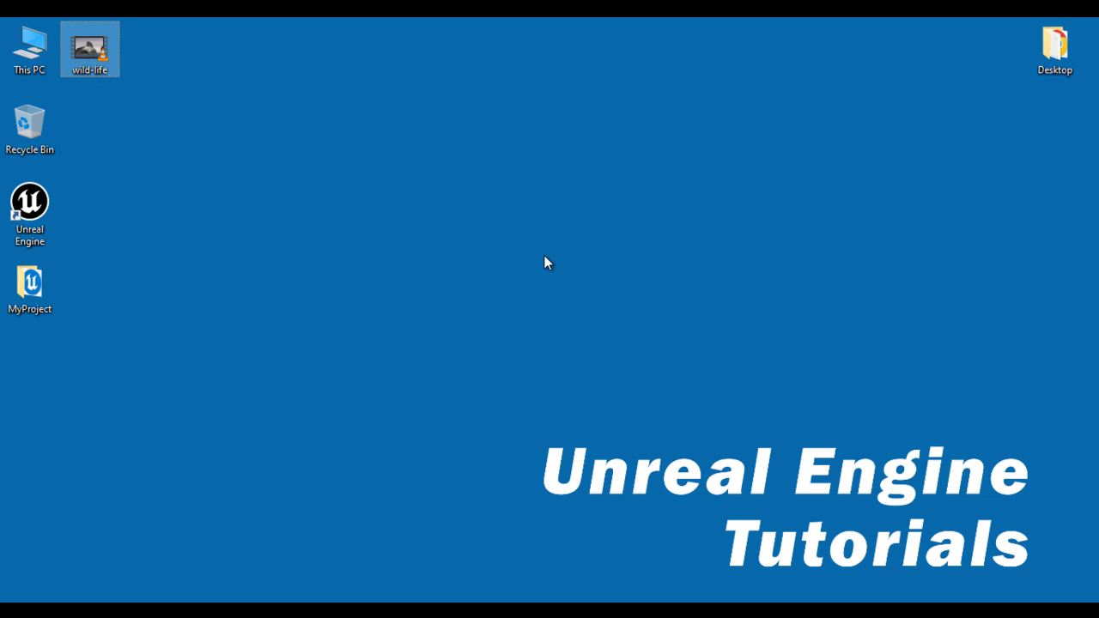
key(alt+Tab)
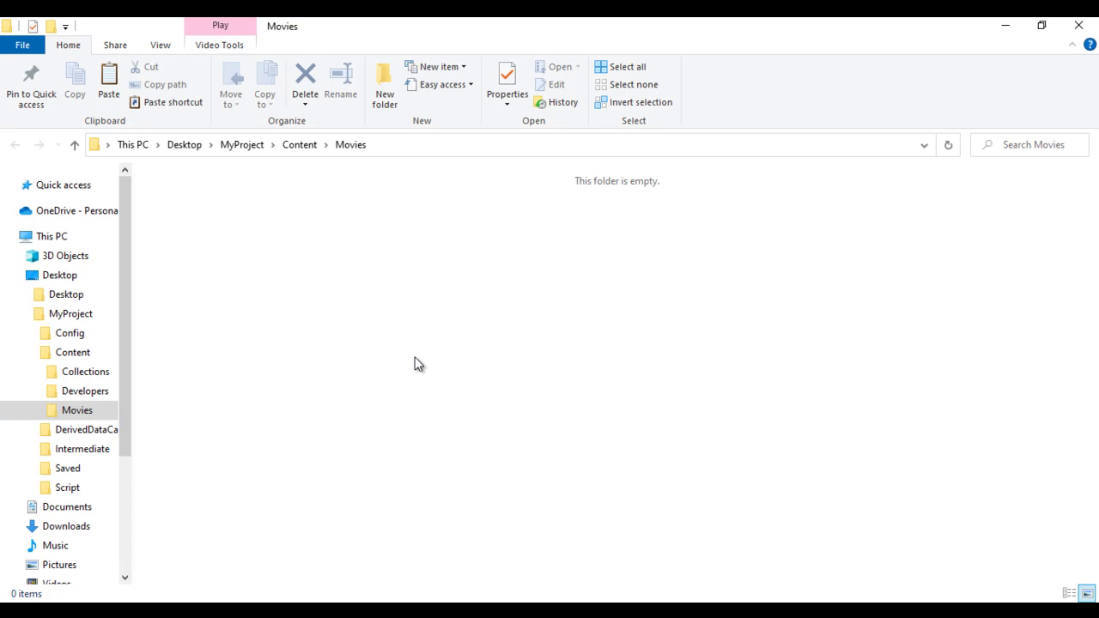
key(ctrl+v)
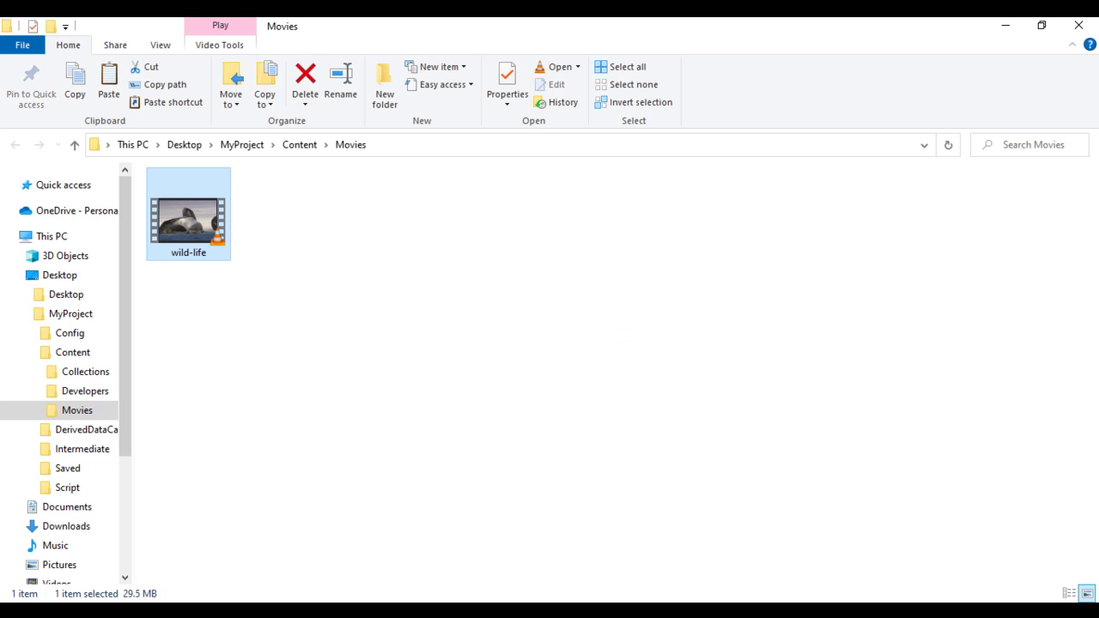
click(1078, 25)
key(alt+Tab)
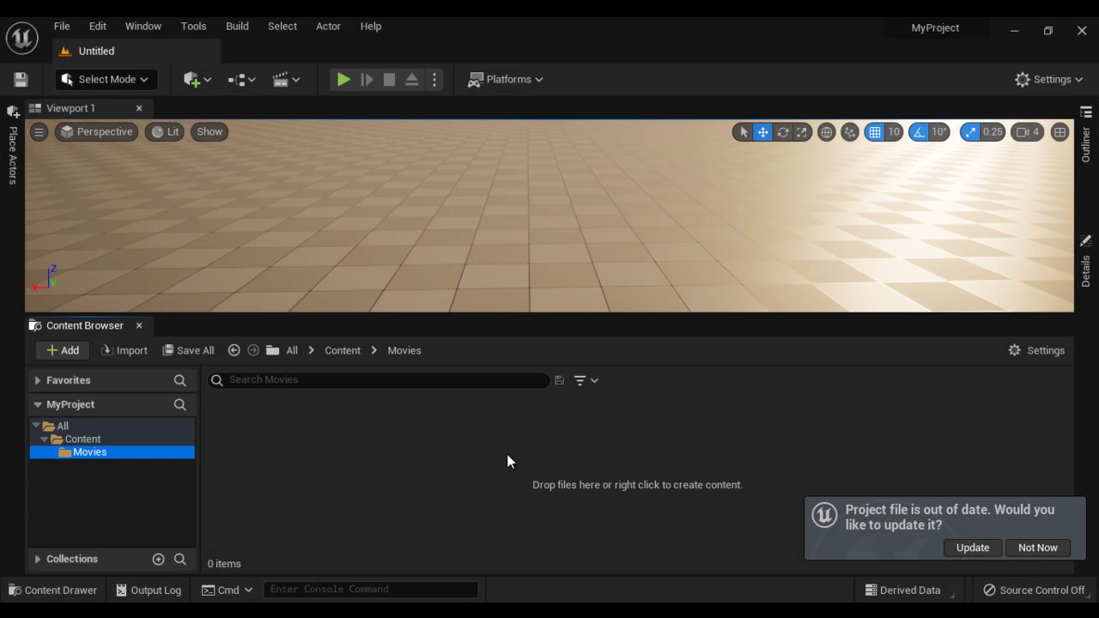
click(1037, 548)
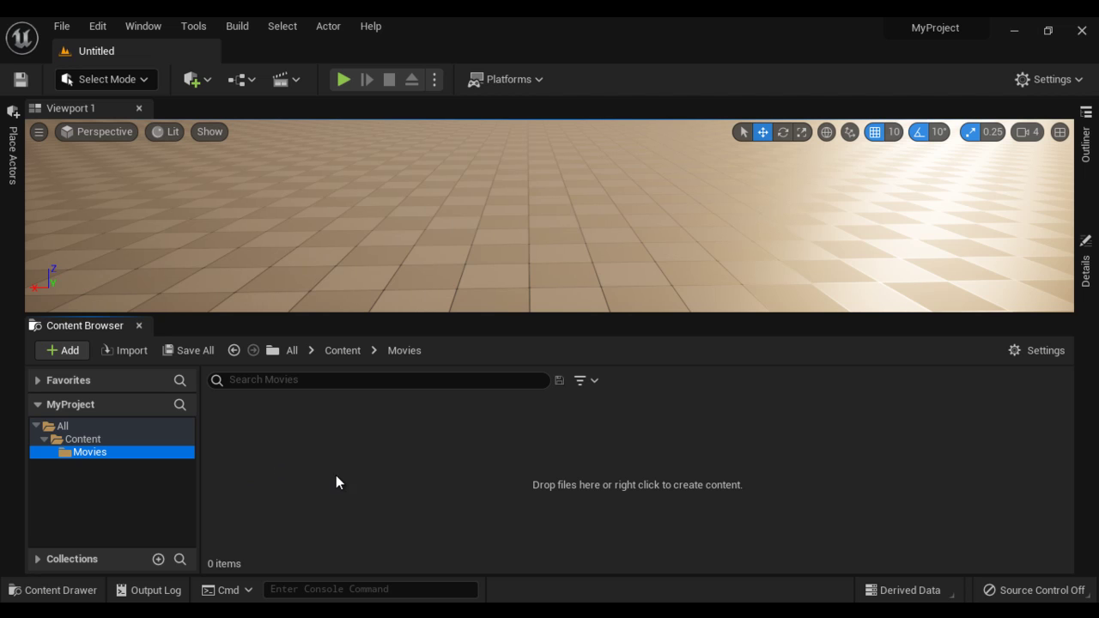
Create a File Media Source asset named MyMediaSource in the Movies folder
right_click(239, 427)
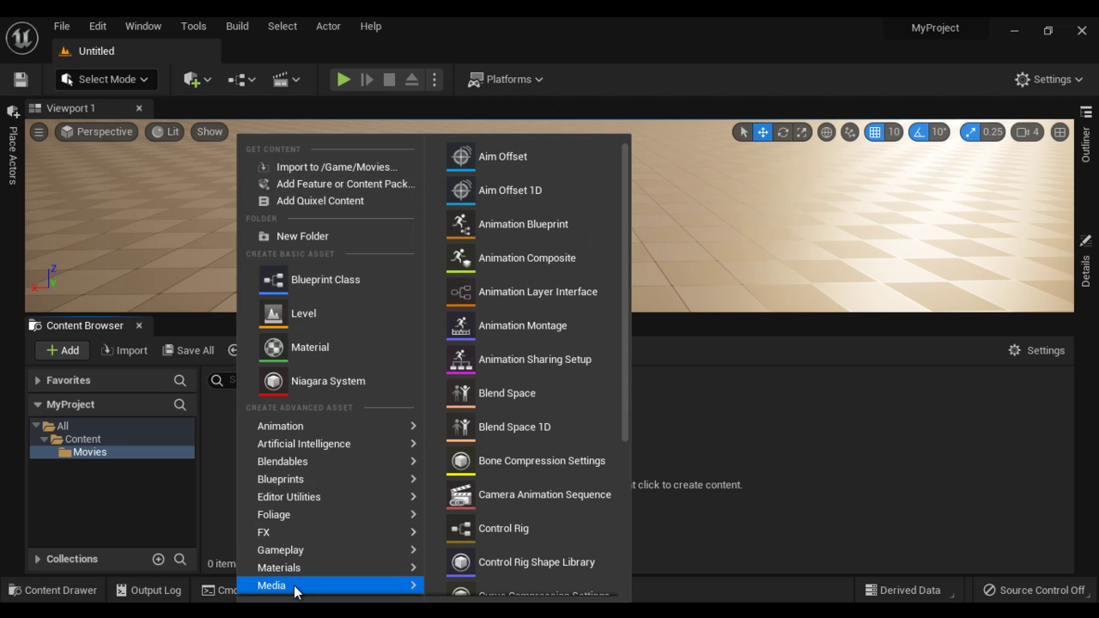
mouse_move(295, 591)
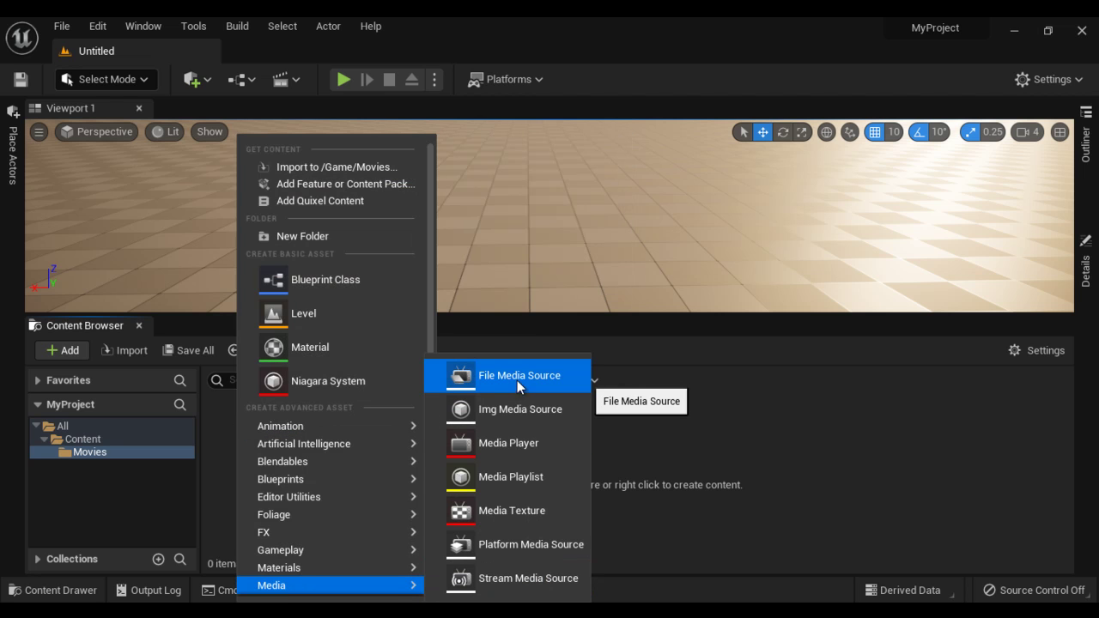
click(549, 381)
text(MediaSource)
key(Return)
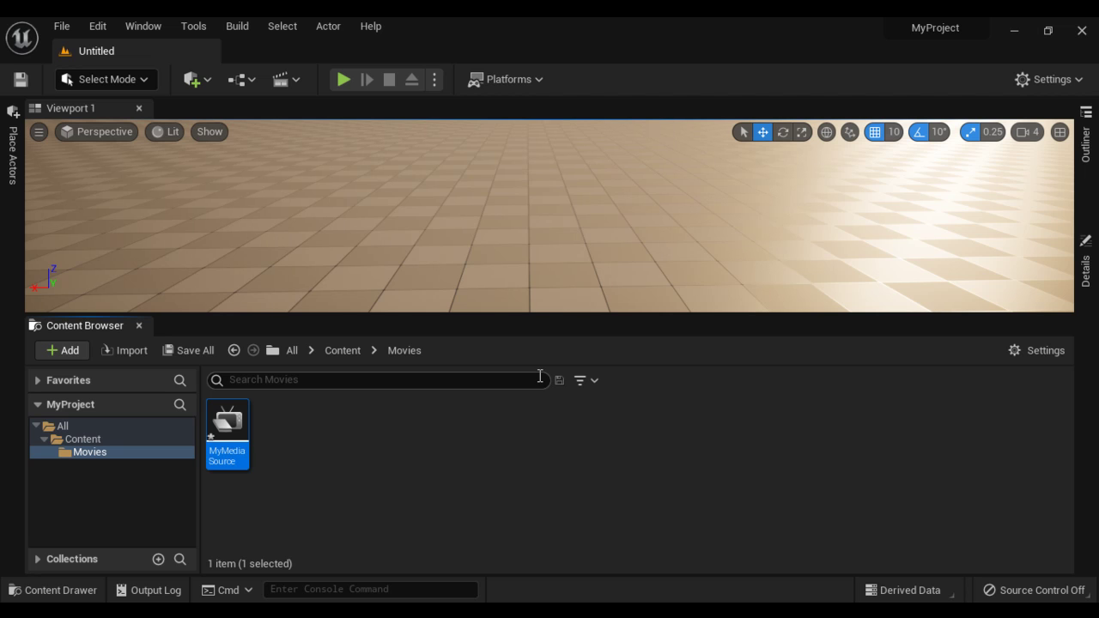
Set MyMediaSource's file path to wild-life.mp4 in the Movies folder, save the asset and close its editor
double_click(243, 458)
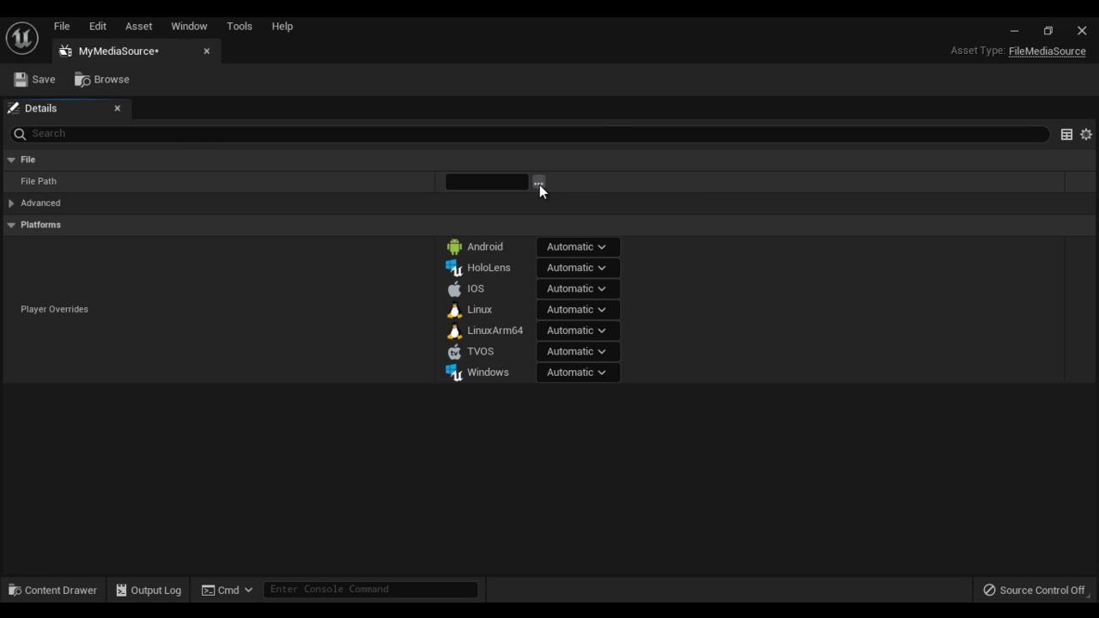
click(539, 185)
click(182, 148)
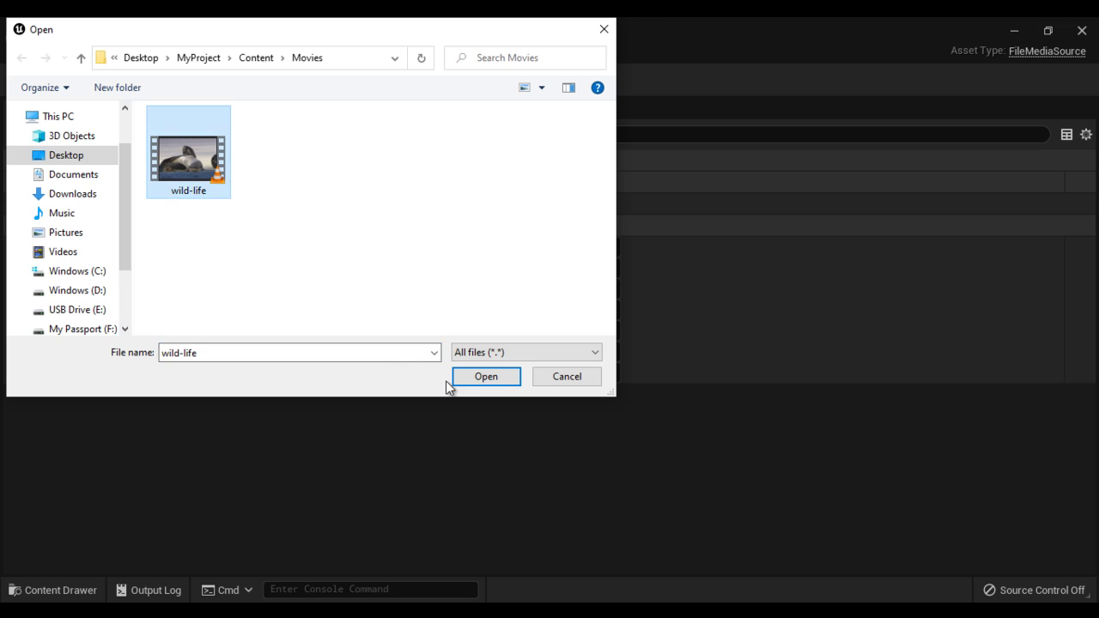
click(477, 375)
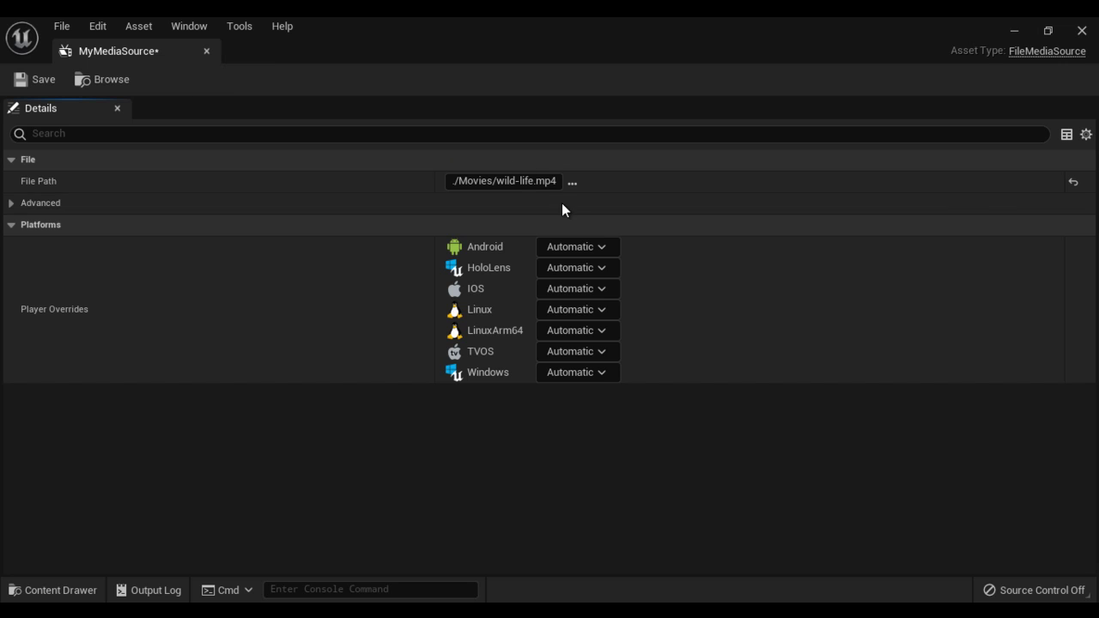
click(34, 79)
click(207, 51)
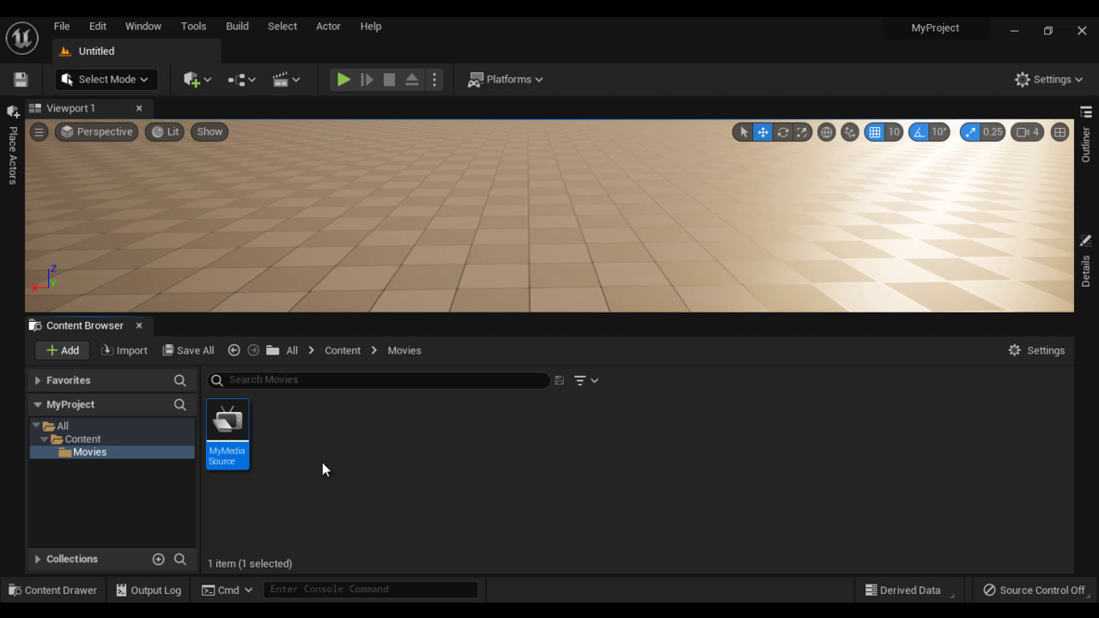
Create a Media Player asset named MyMediaPlayer in the Movies folder with a linked video output MediaTexture
right_click(303, 412)
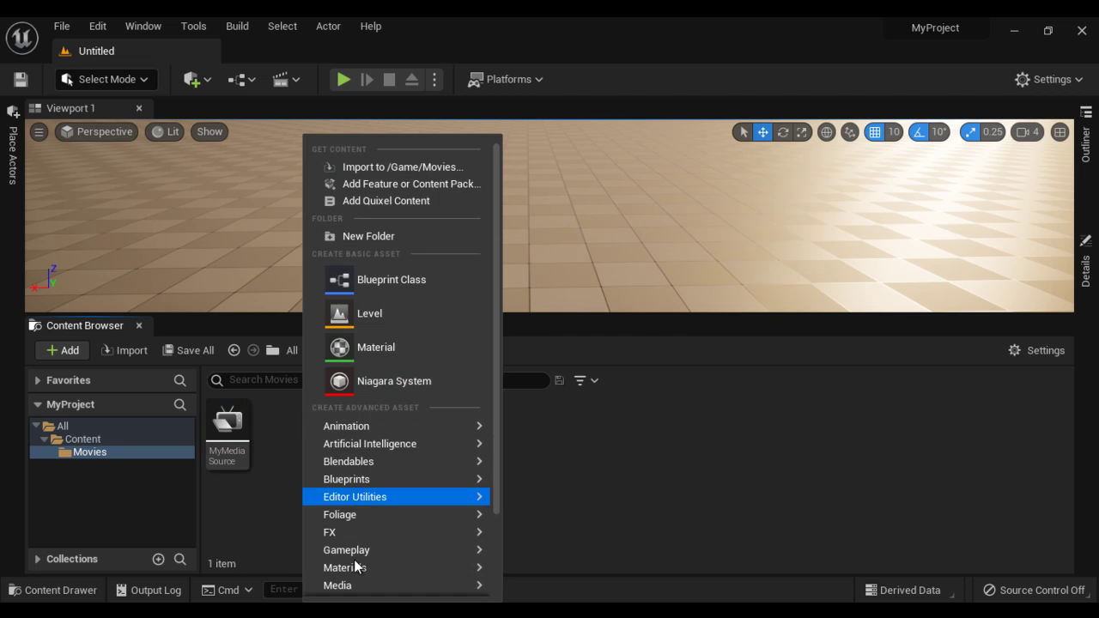
mouse_move(360, 587)
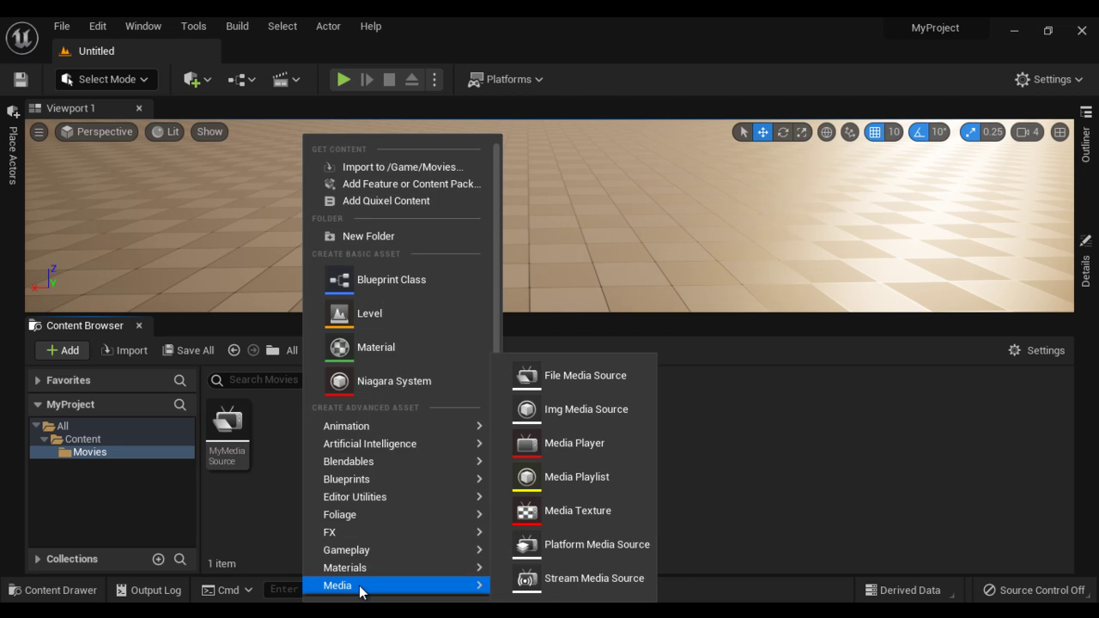
click(589, 451)
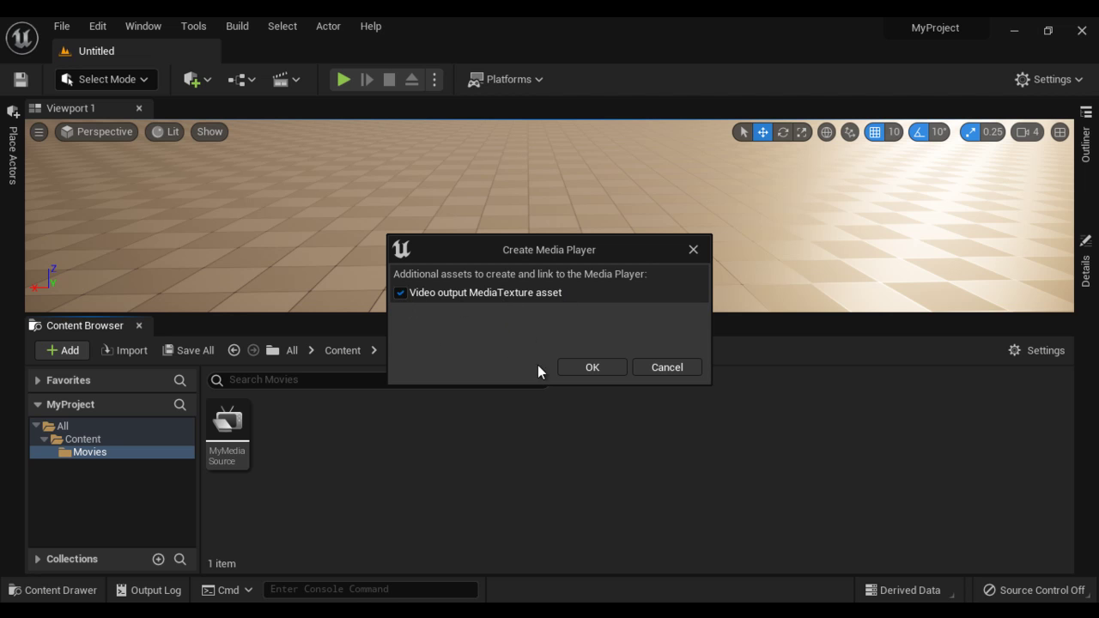
click(602, 367)
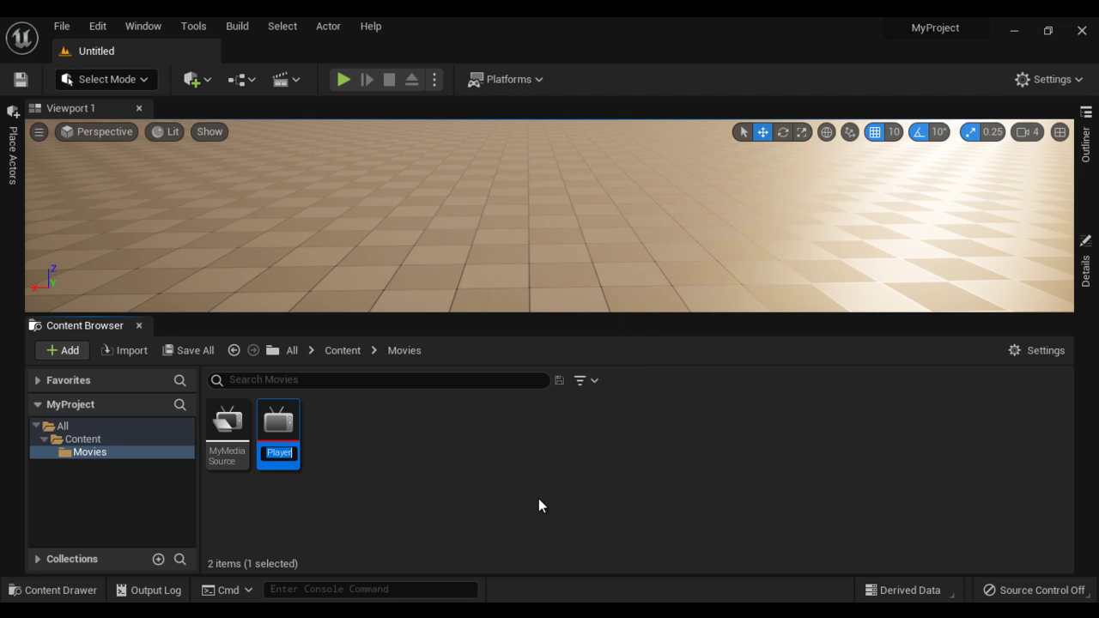
text(MyMediaP)
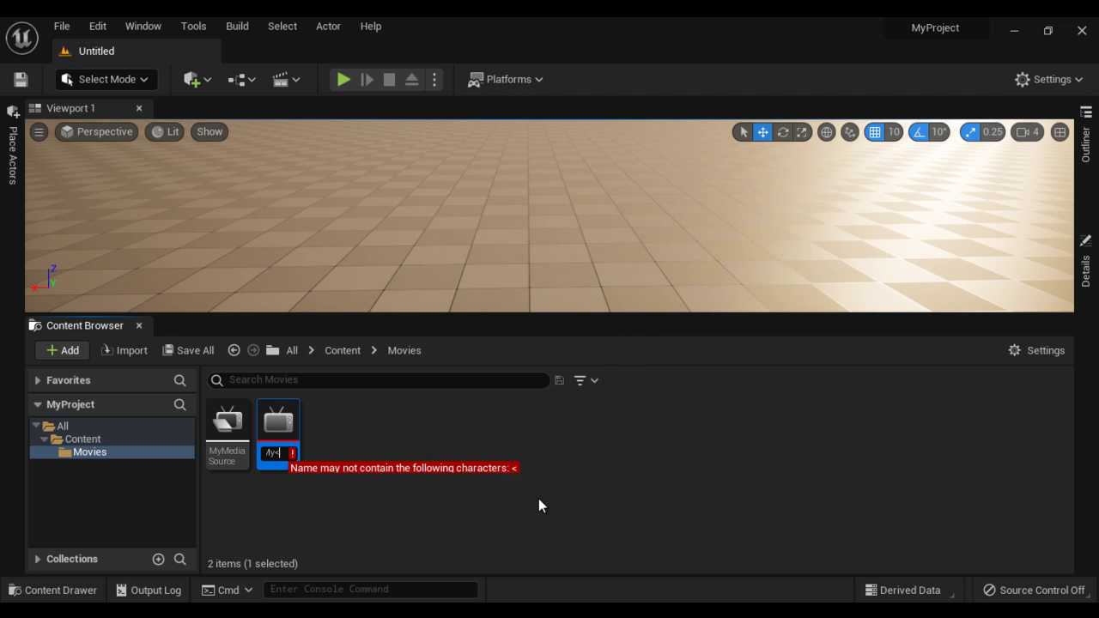
text(layer)
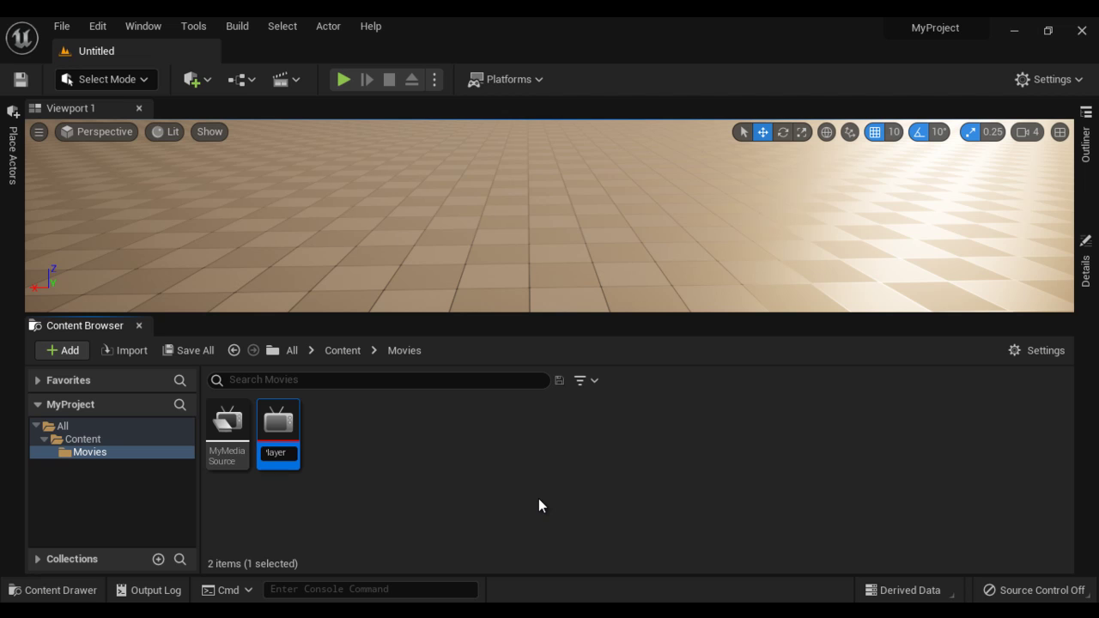
key(Return)
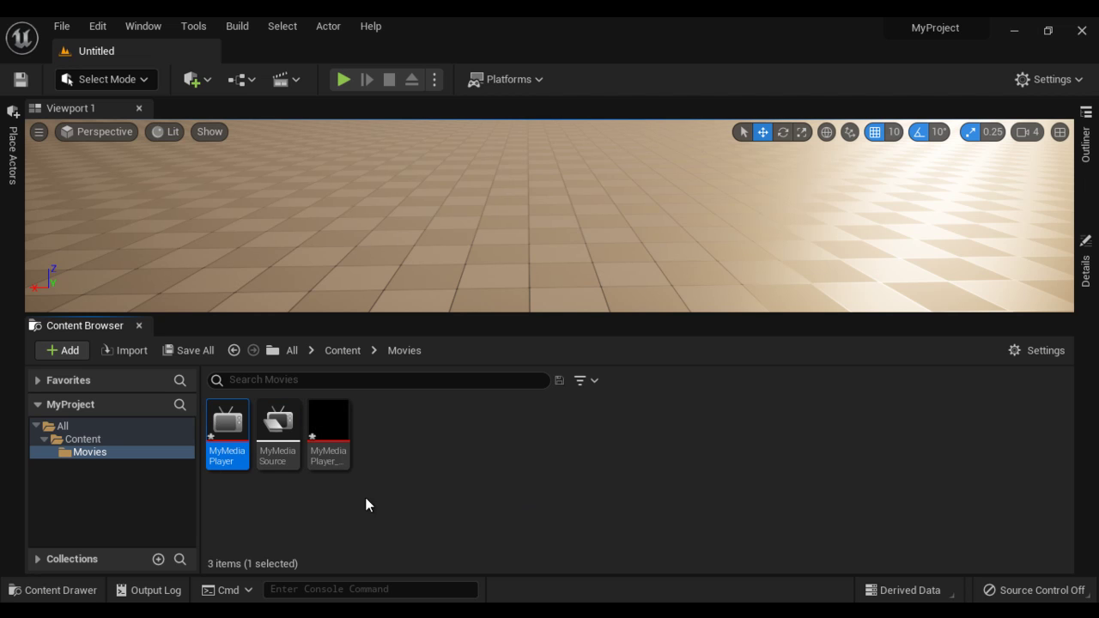
Play MyMediaSource in the MyMediaPlayer editor, pause the playback, save the asset and close its editor
mouse_move(324, 454)
mouse_move(225, 452)
mouse_move(280, 455)
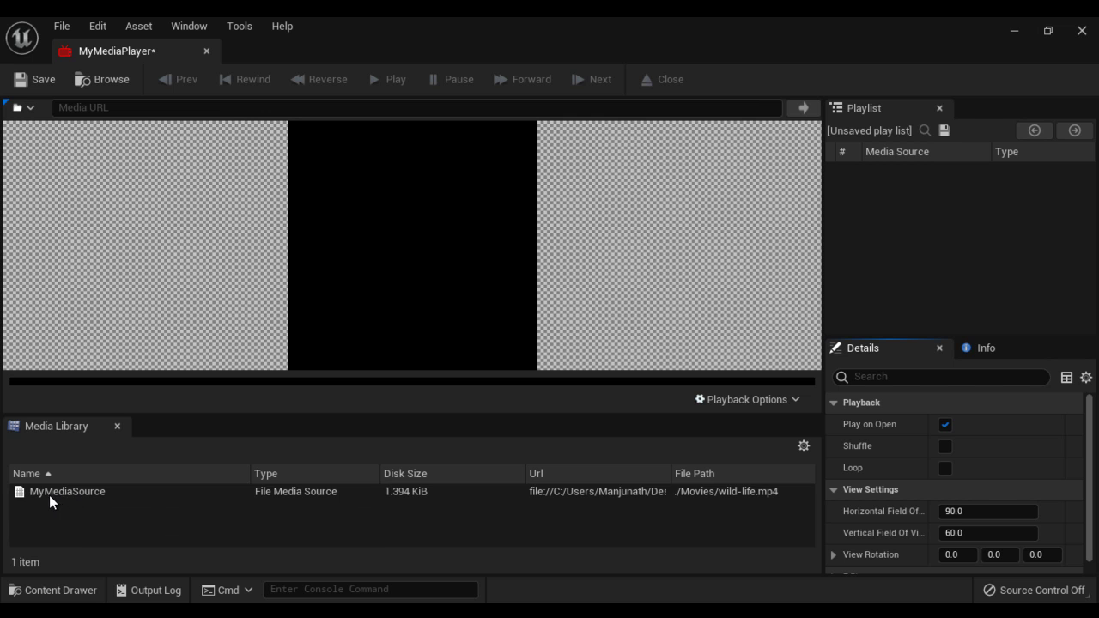
double_click(73, 492)
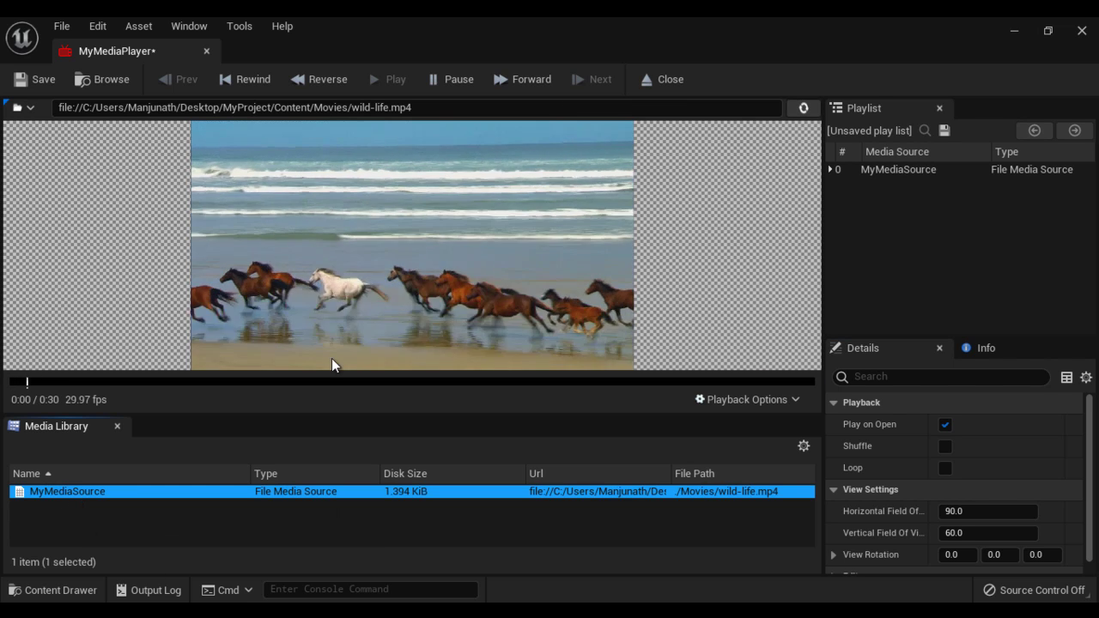
click(449, 79)
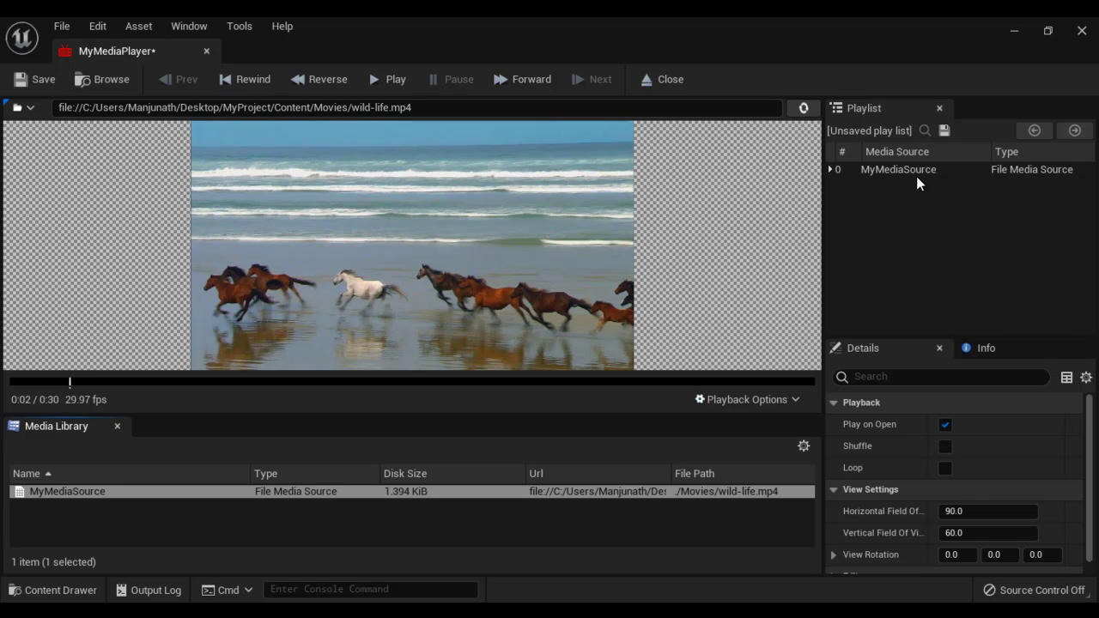
click(31, 82)
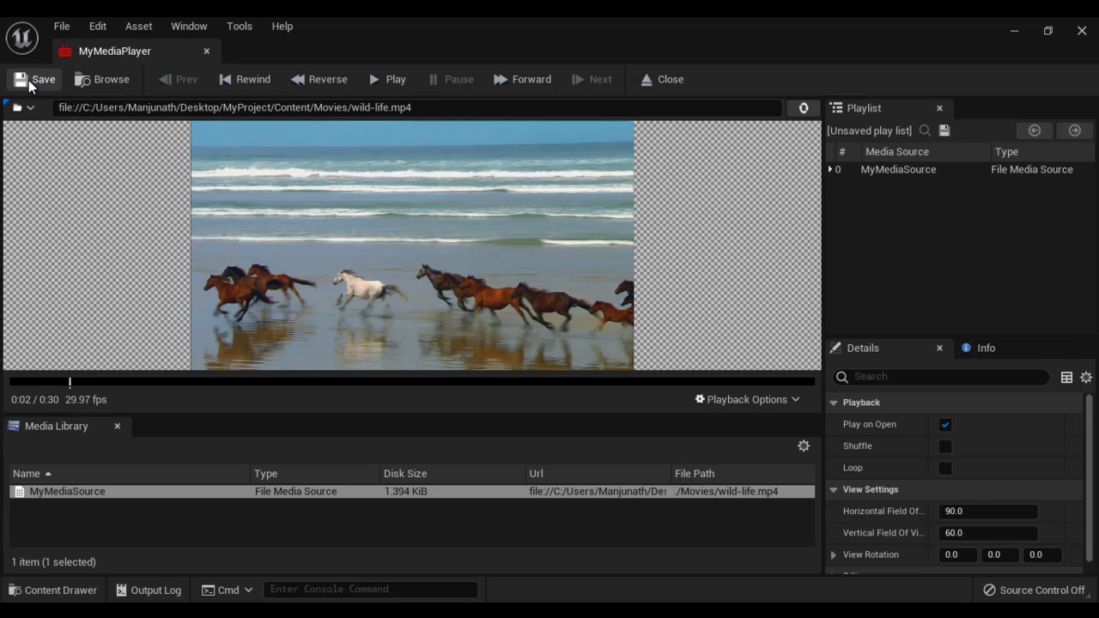
click(206, 51)
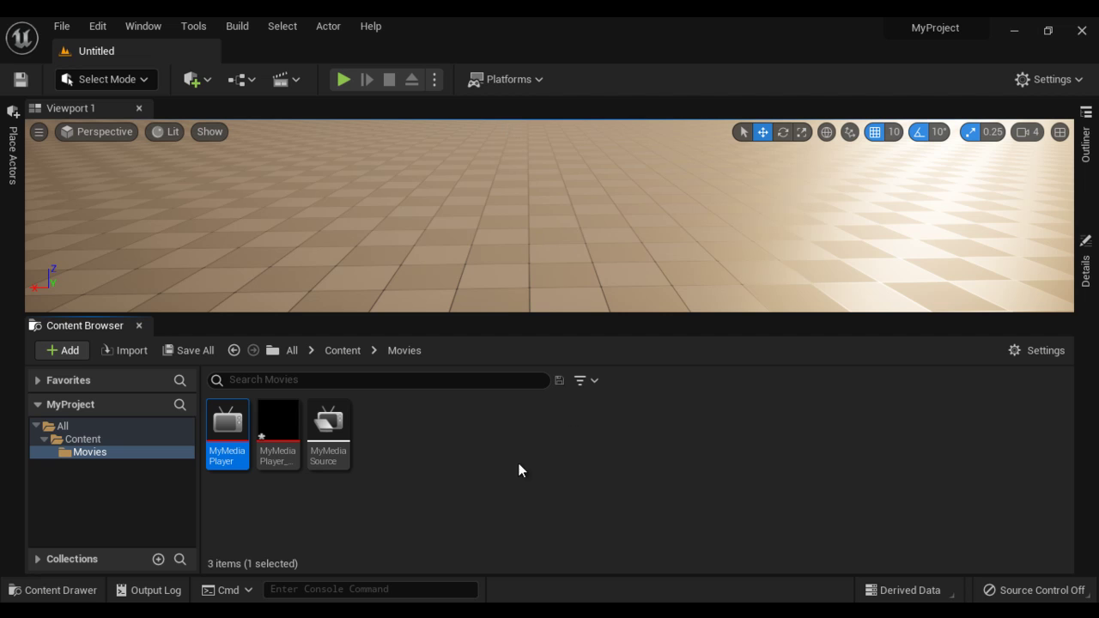
Place a Plane shape on the ground in the middle of the level view
mouse_move(278, 455)
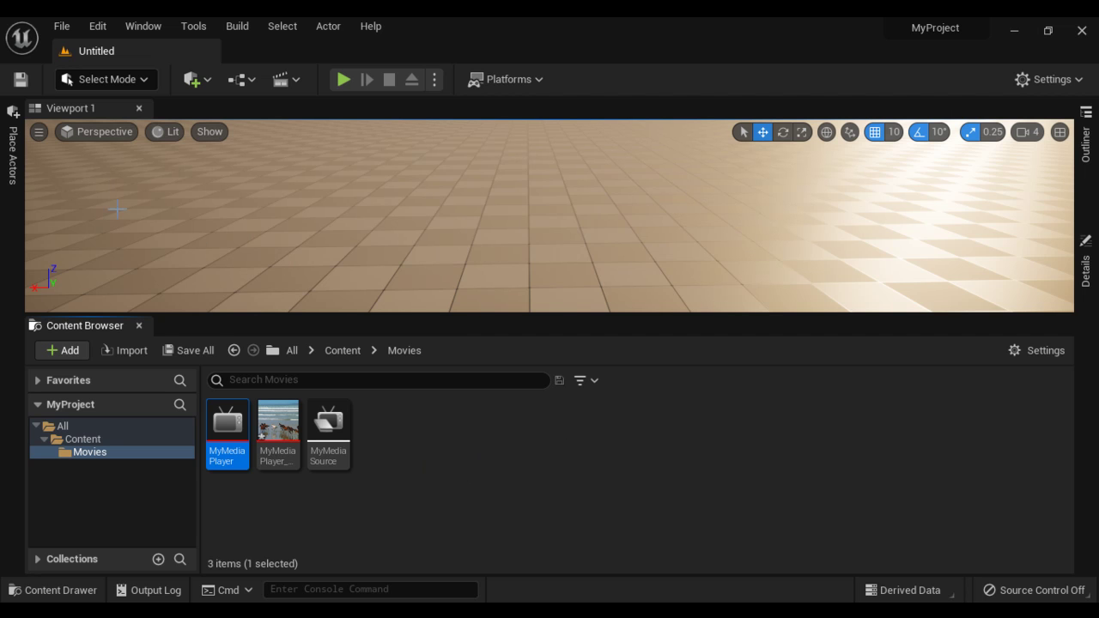
click(15, 170)
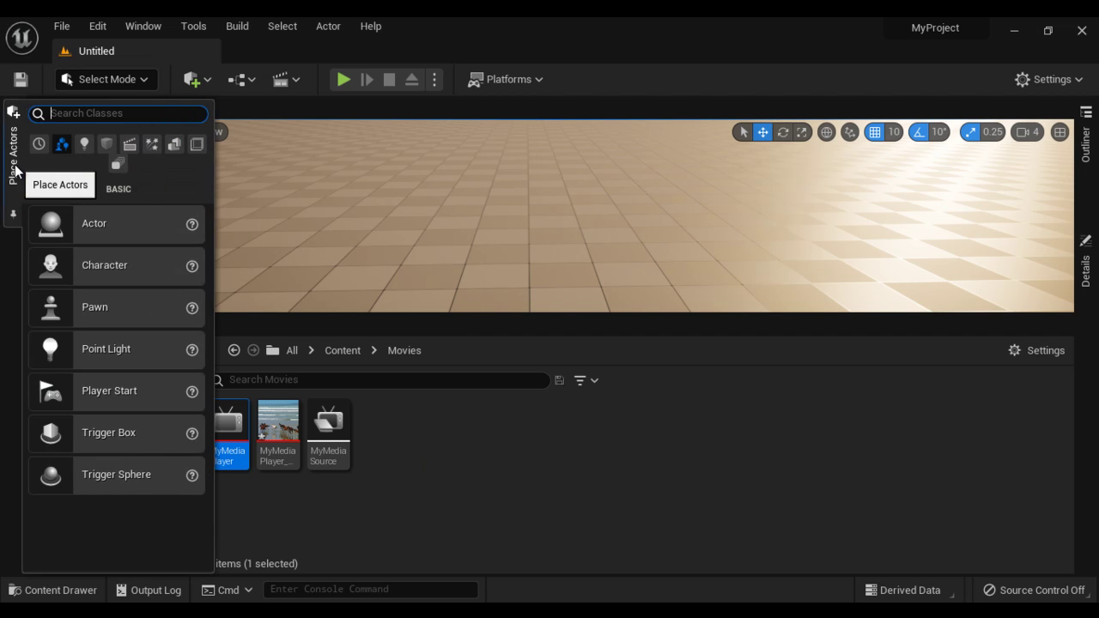
click(107, 143)
drag(95, 394, 503, 201)
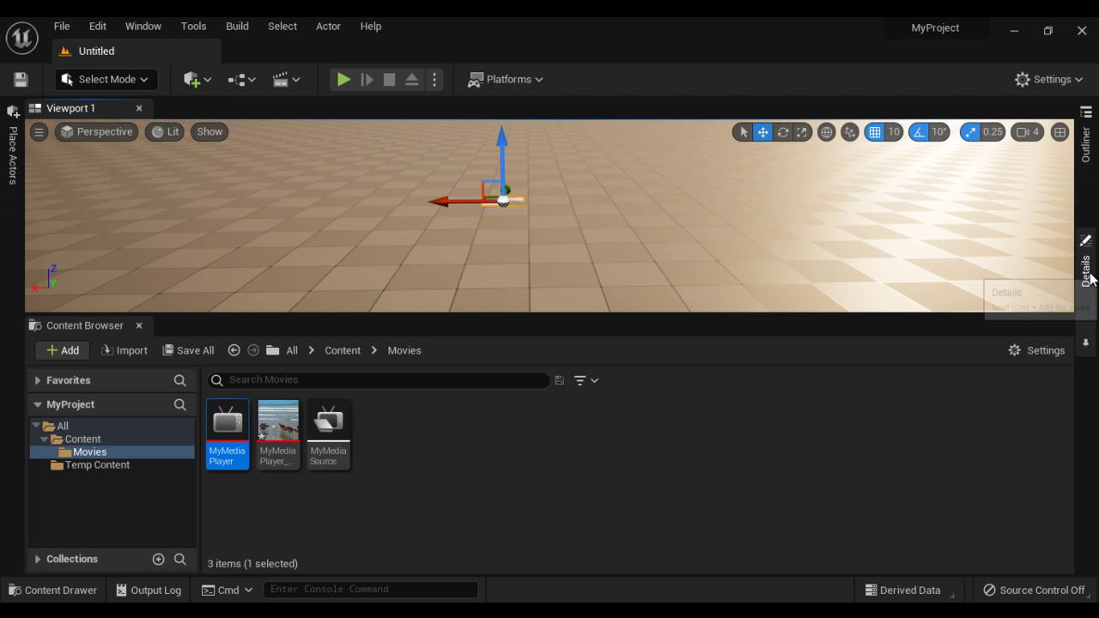
Set the plane's scale to 15 on X and 10 on Y
click(1085, 270)
click(905, 346)
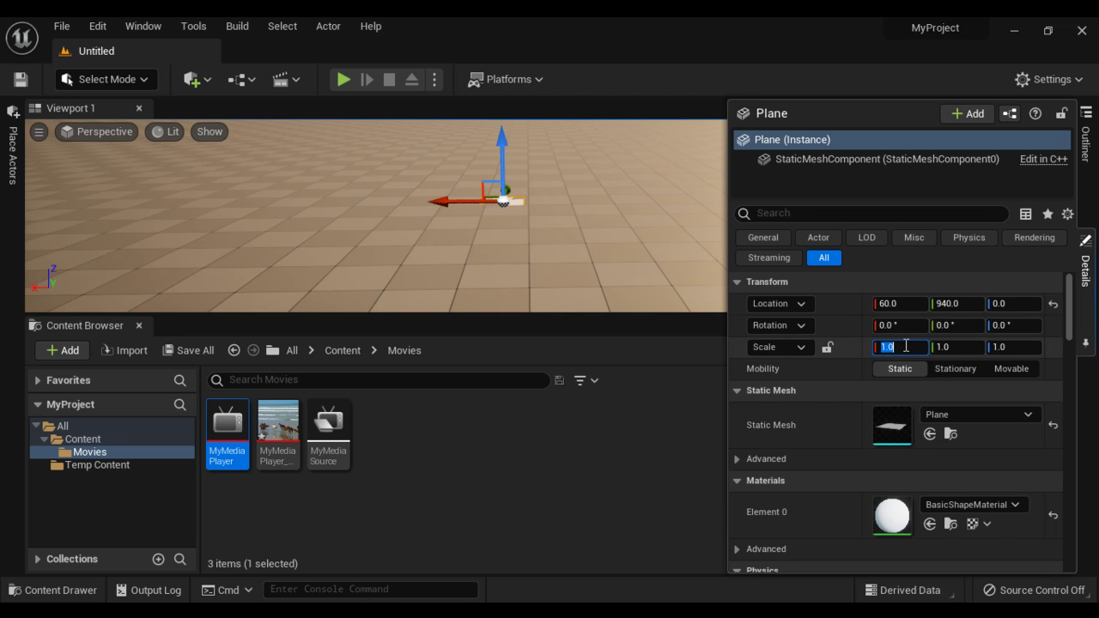
text(15)
key(Return)
click(953, 346)
text(10)
key(Return)
Set the plane's rotation to 90° on X and 90° on Z
click(906, 326)
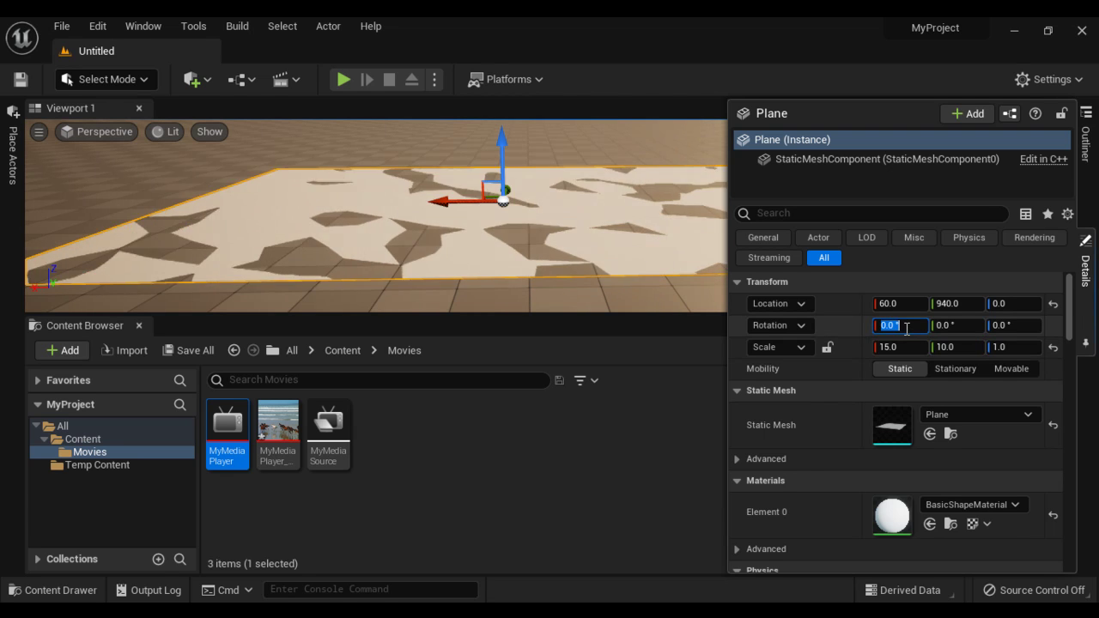
text(90)
key(Return)
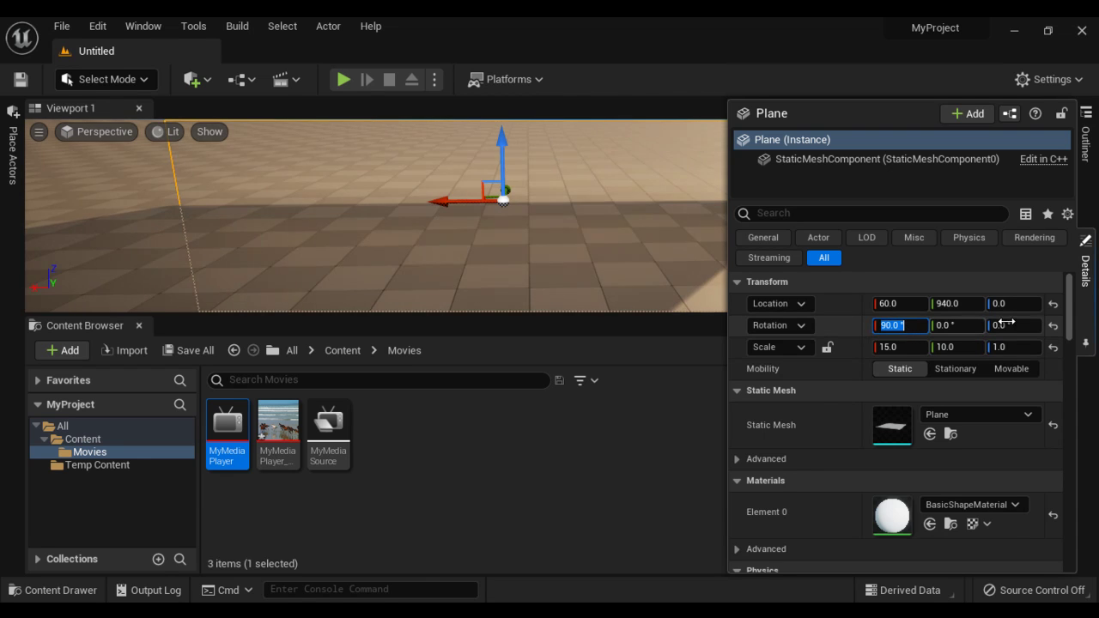
click(1010, 326)
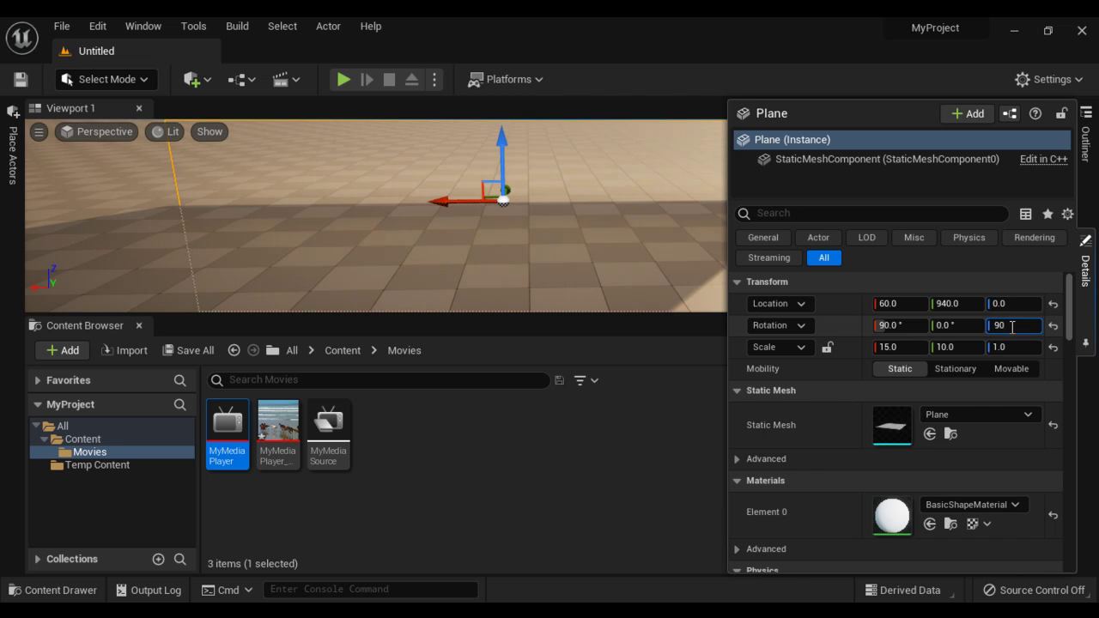
text(90)
key(Return)
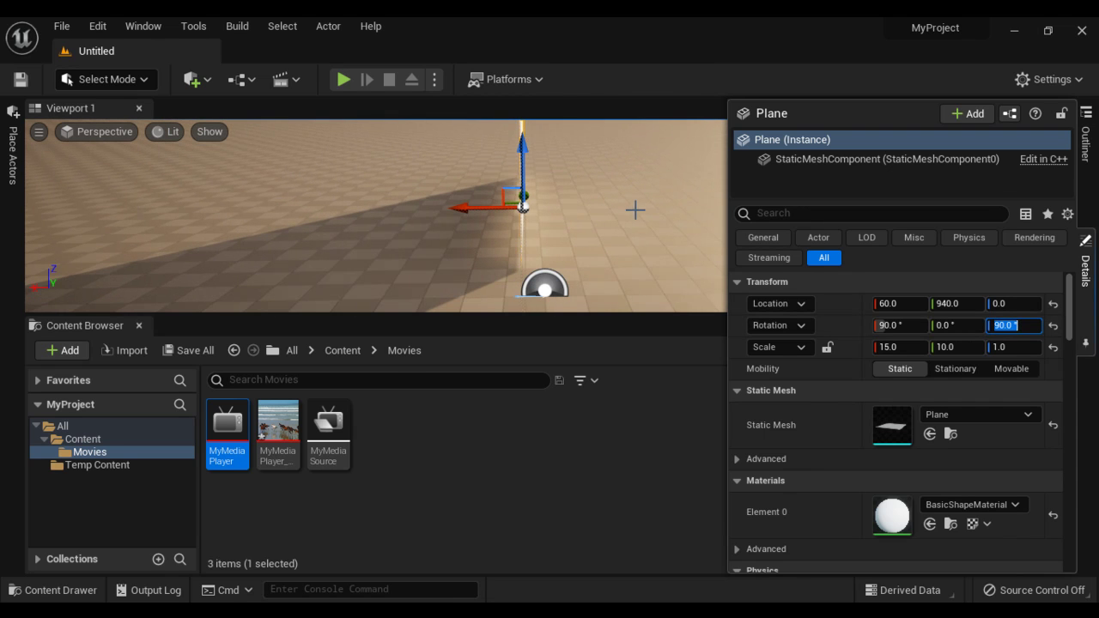
Raise the plane to a Z location of about 470 so it stands above the ground
right_drag(632, 212, 620, 182)
drag(619, 182, 611, 37)
scroll(643, 177, down, 5)
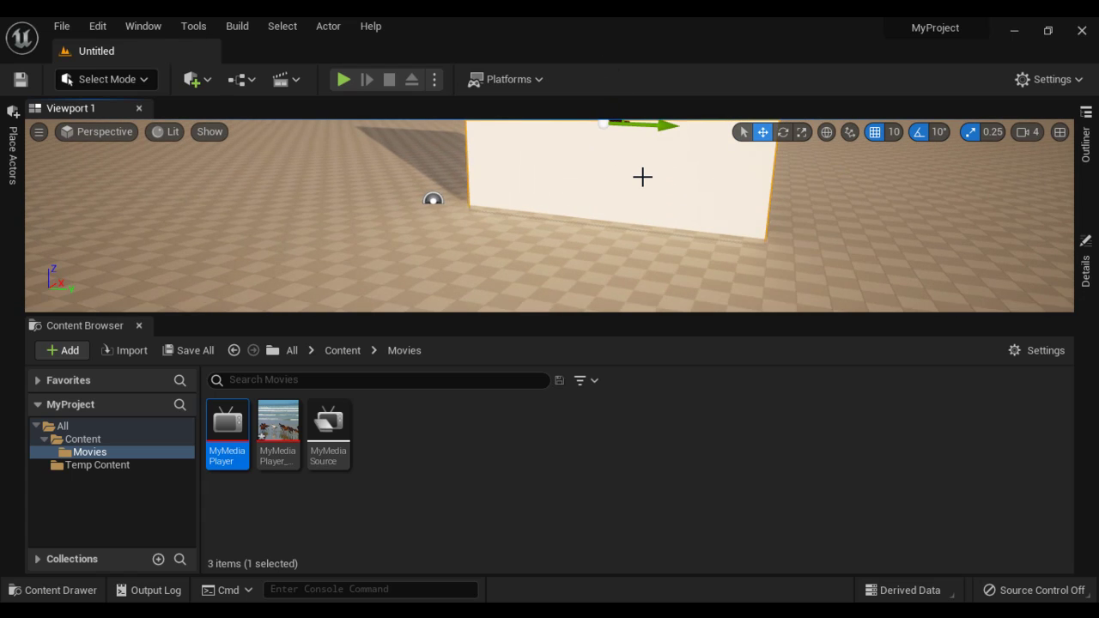
scroll(639, 181, down, 3)
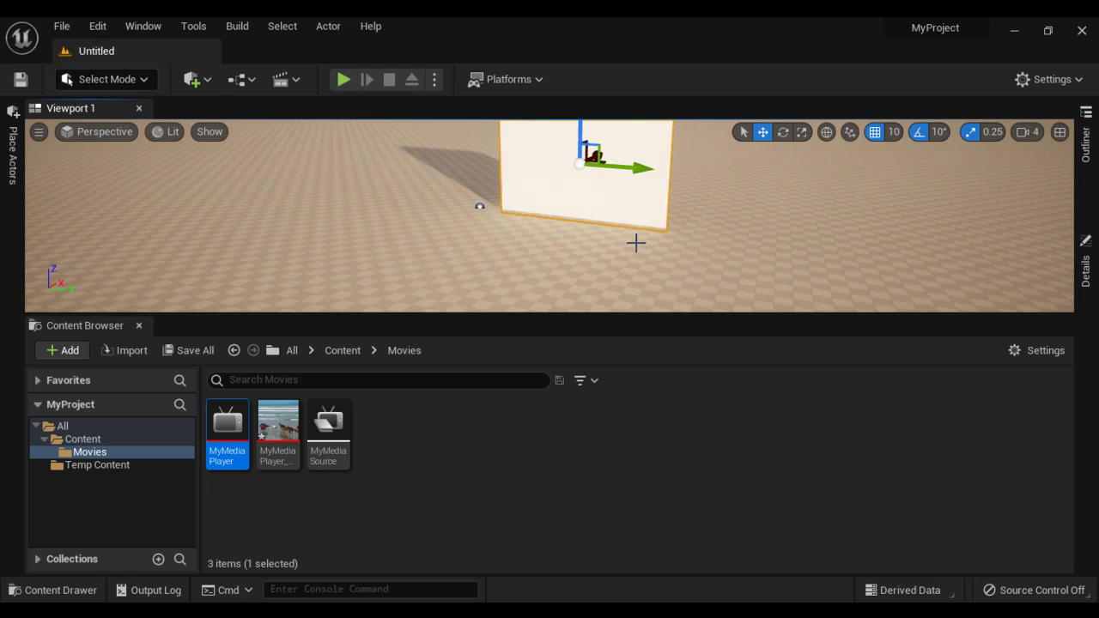
Check the level's actor list and place a Player Start on the ground in front of the plane
click(1085, 144)
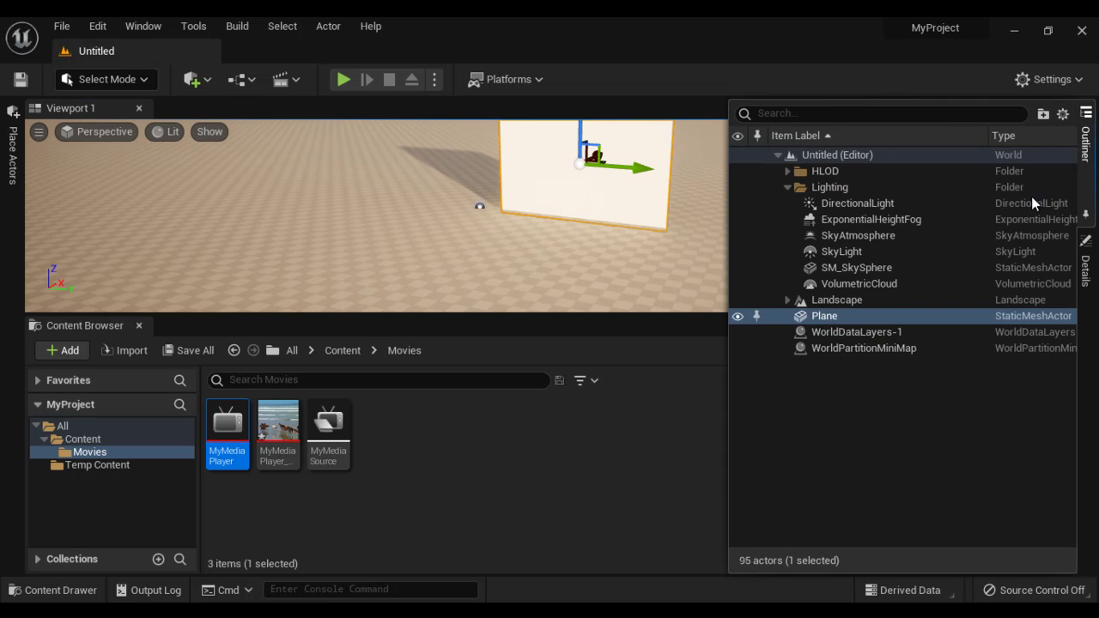
click(13, 159)
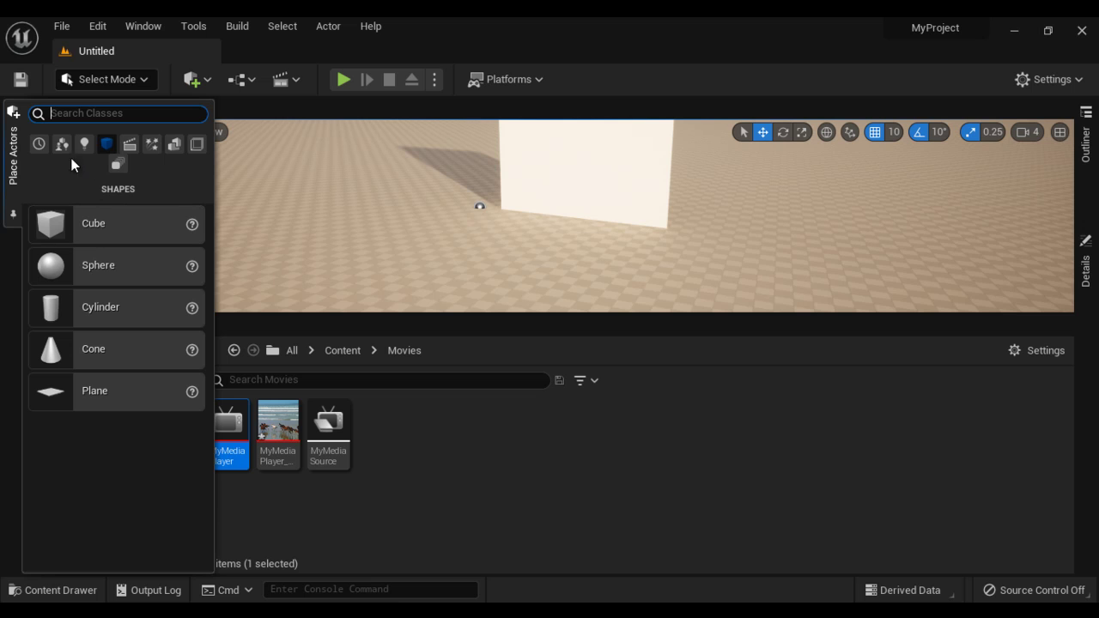
click(62, 144)
drag(110, 399, 429, 289)
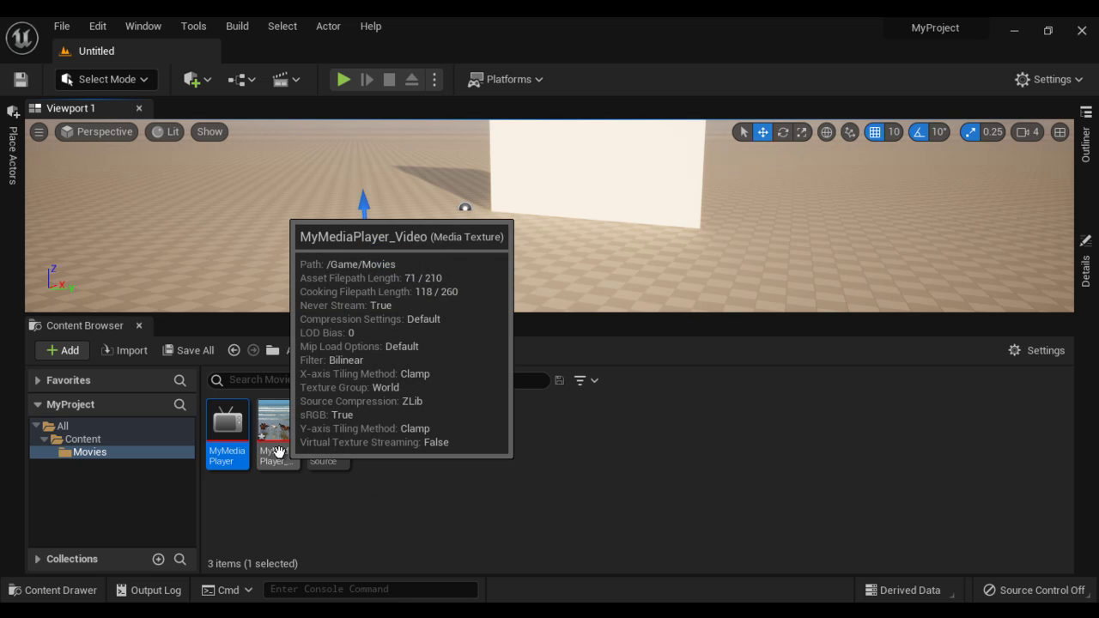
Apply the MyMediaPlayer_Video media texture to the plane, inspect the generated material's Texture Sample node, save the material and close its editor
drag(279, 452, 621, 177)
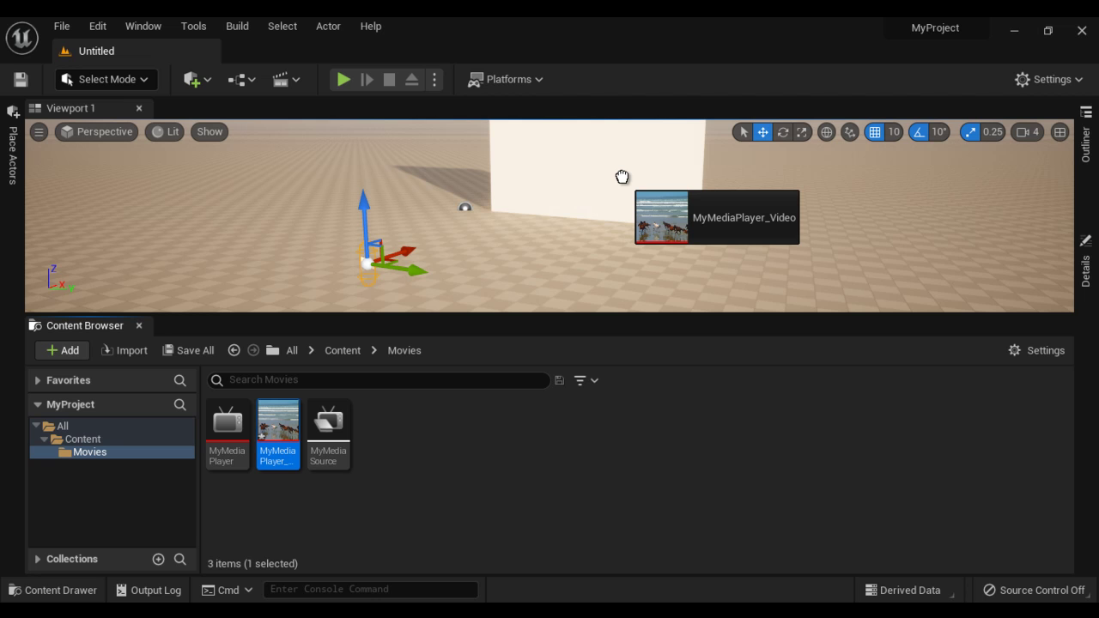
drag(622, 177, 622, 177)
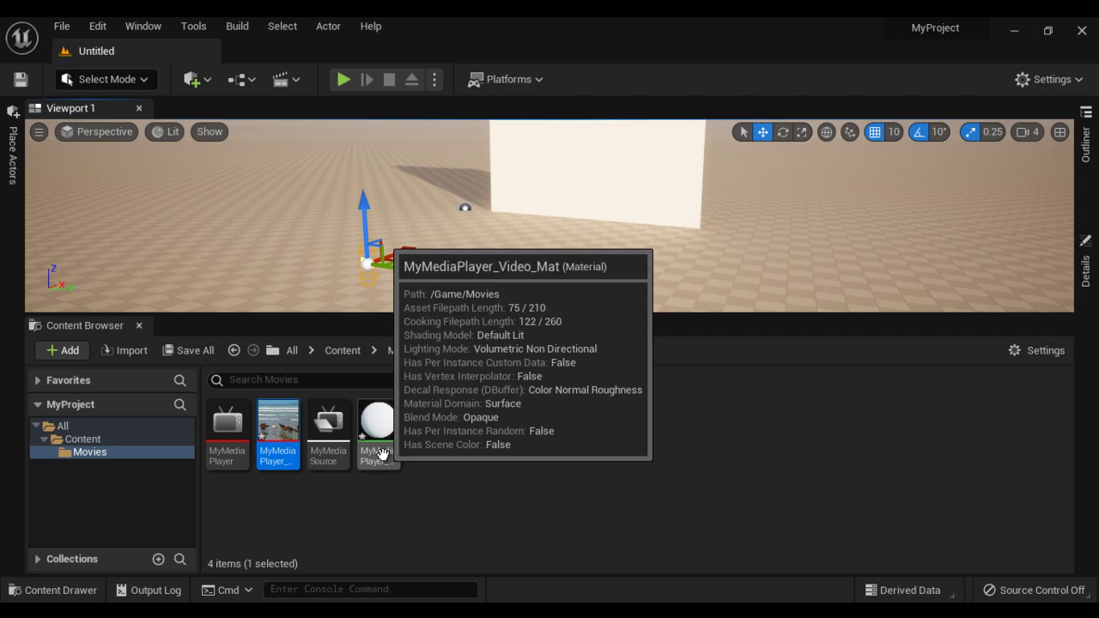
click(383, 456)
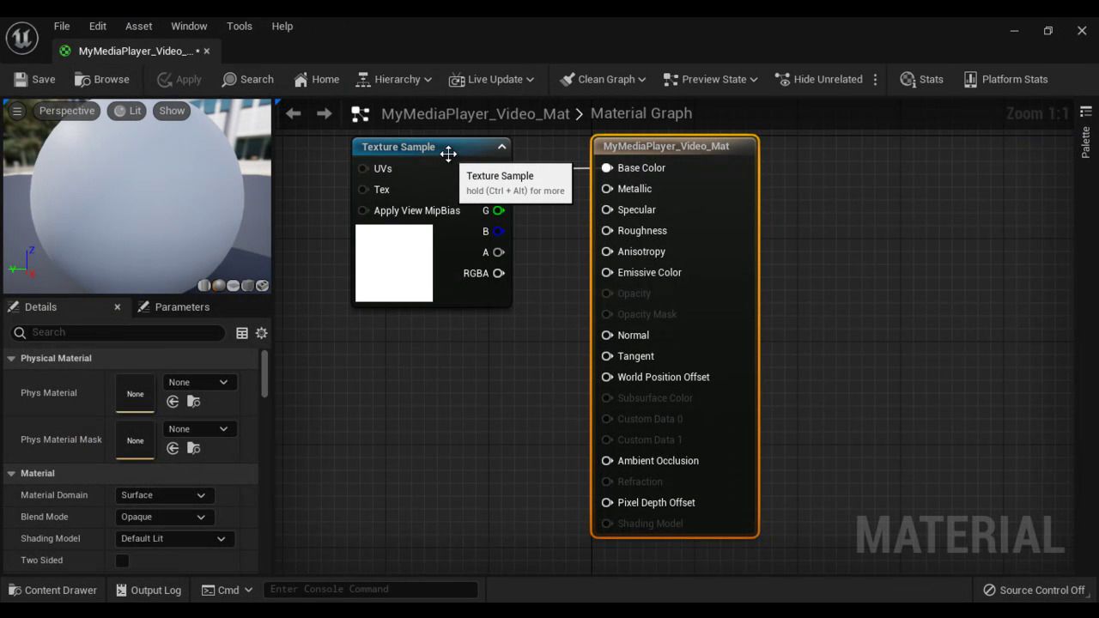
click(449, 152)
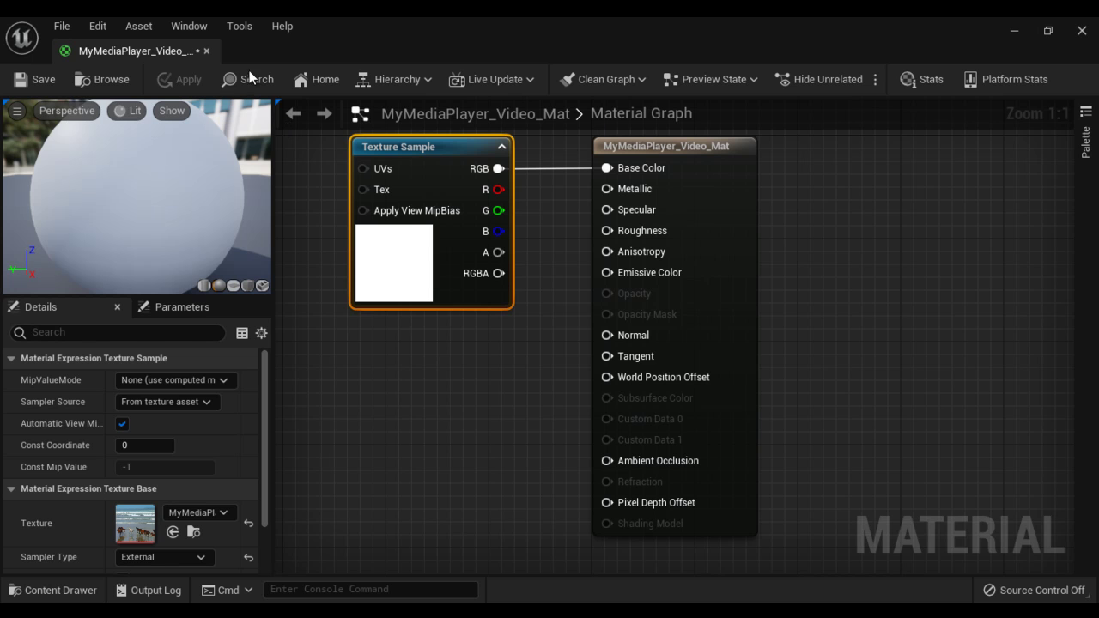
click(42, 78)
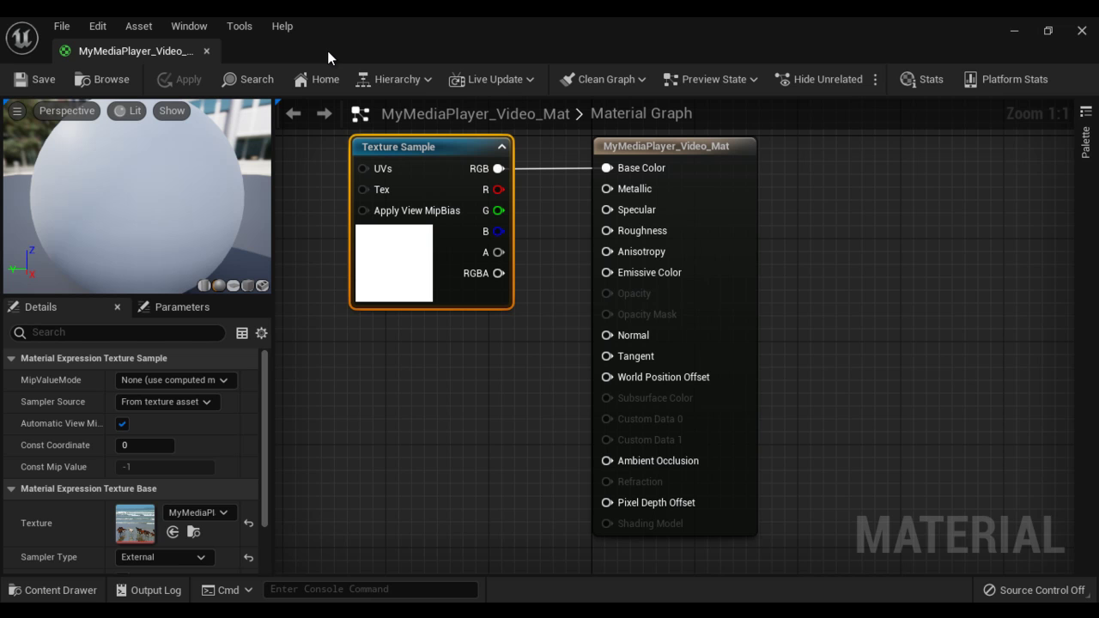
click(206, 51)
Check which material is assigned to the plane's Element 0 slot
click(598, 171)
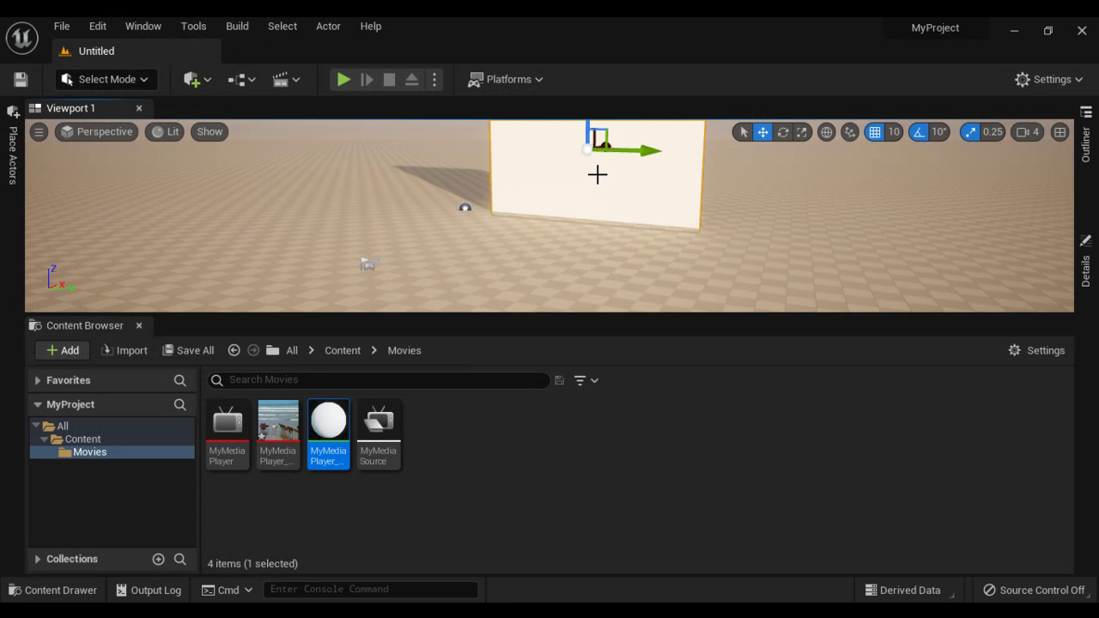
click(1084, 271)
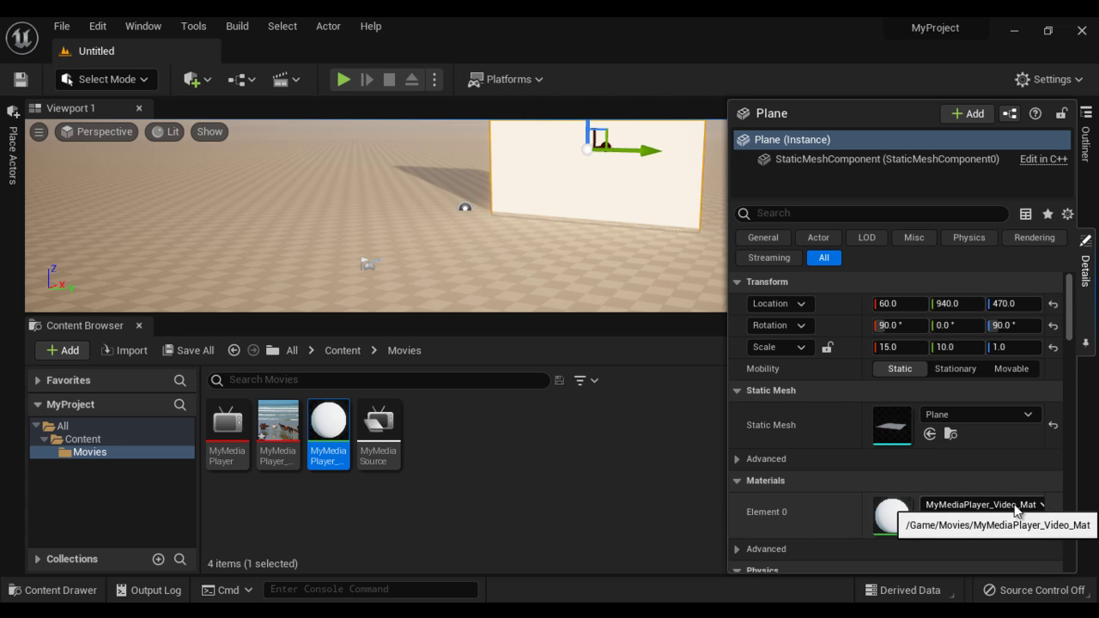
click(538, 475)
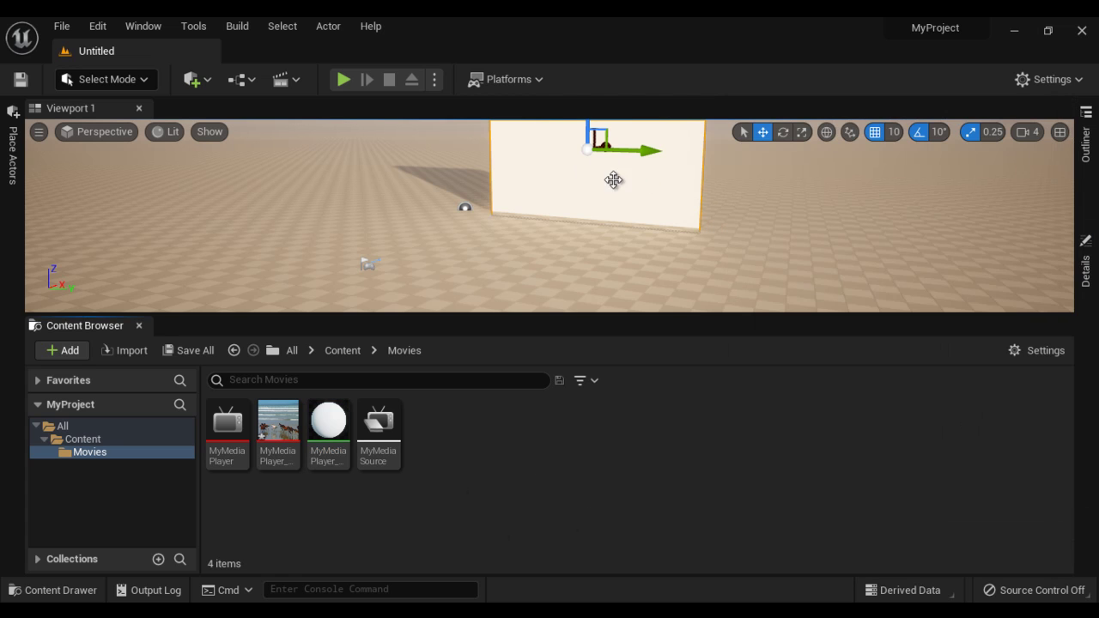
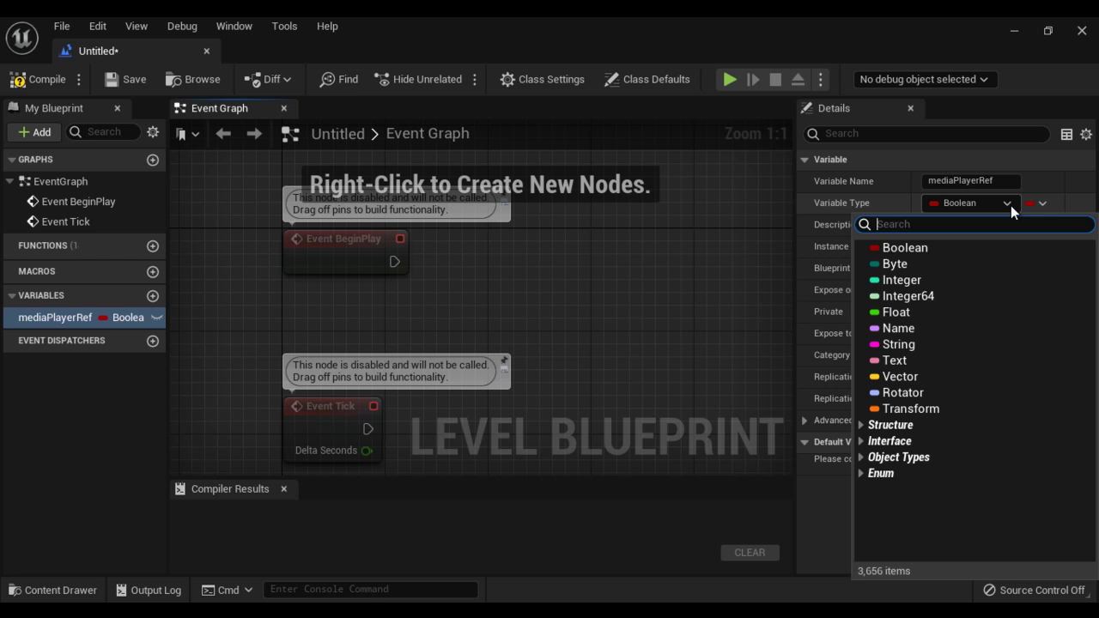
Make the mediaPlayerRef variable a Media Player object reference, compile, and set its default value to MyMediaPlayer
text(Media Play)
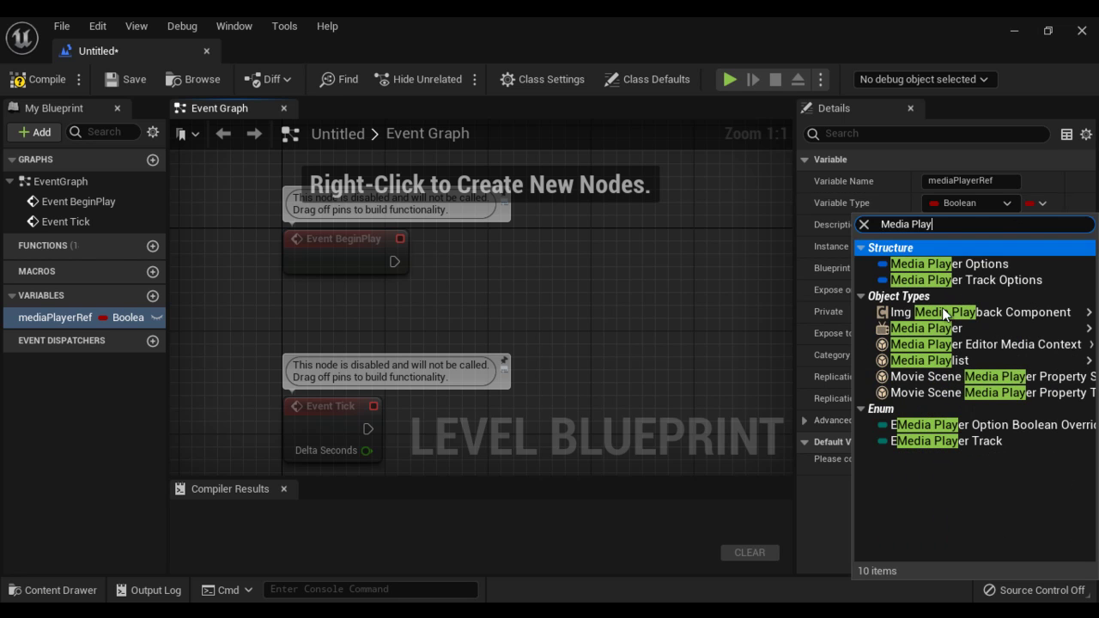
mouse_move(938, 324)
click(831, 329)
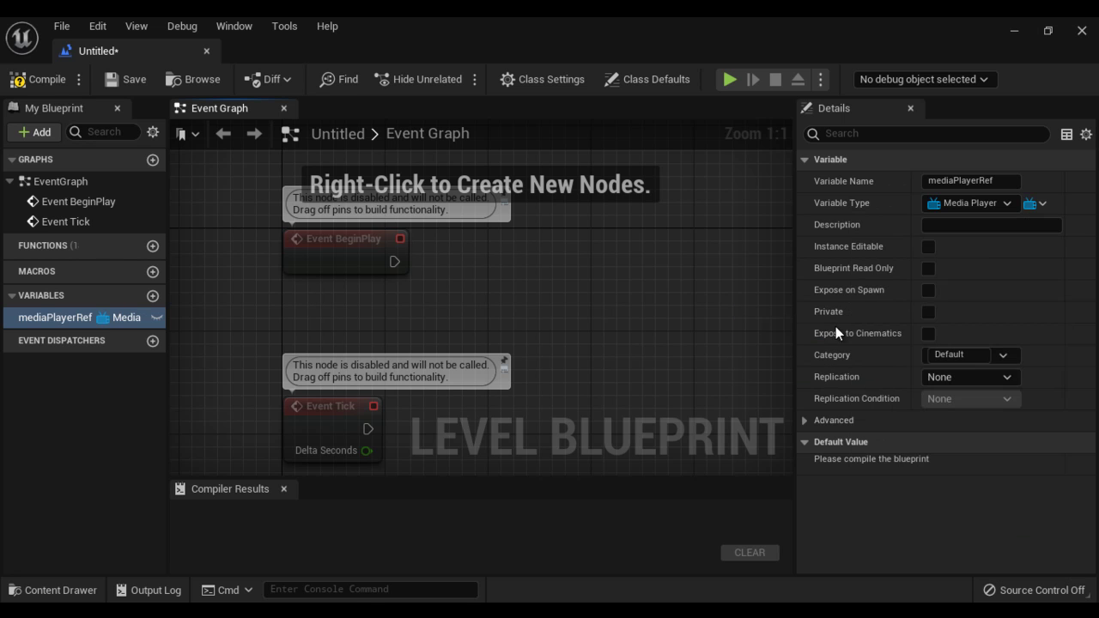
click(43, 79)
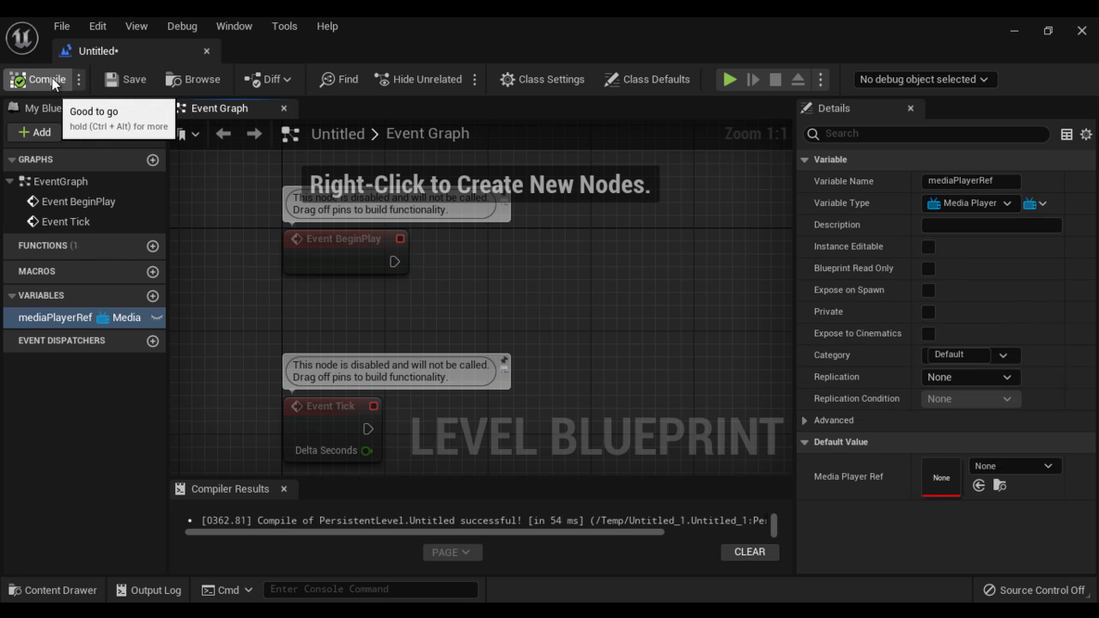
click(1048, 466)
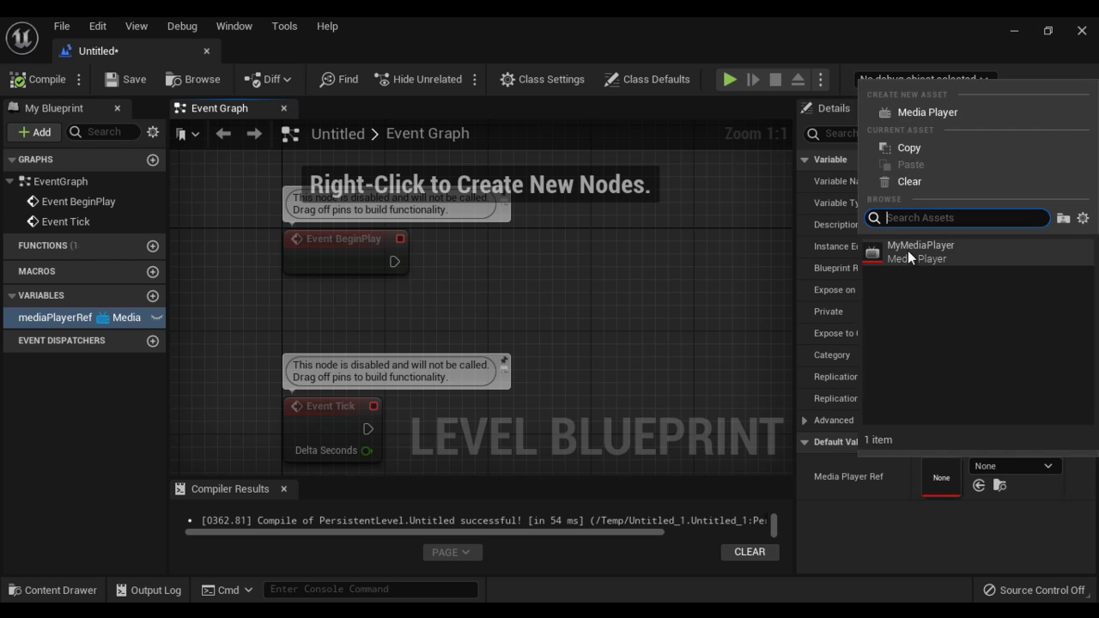
click(938, 252)
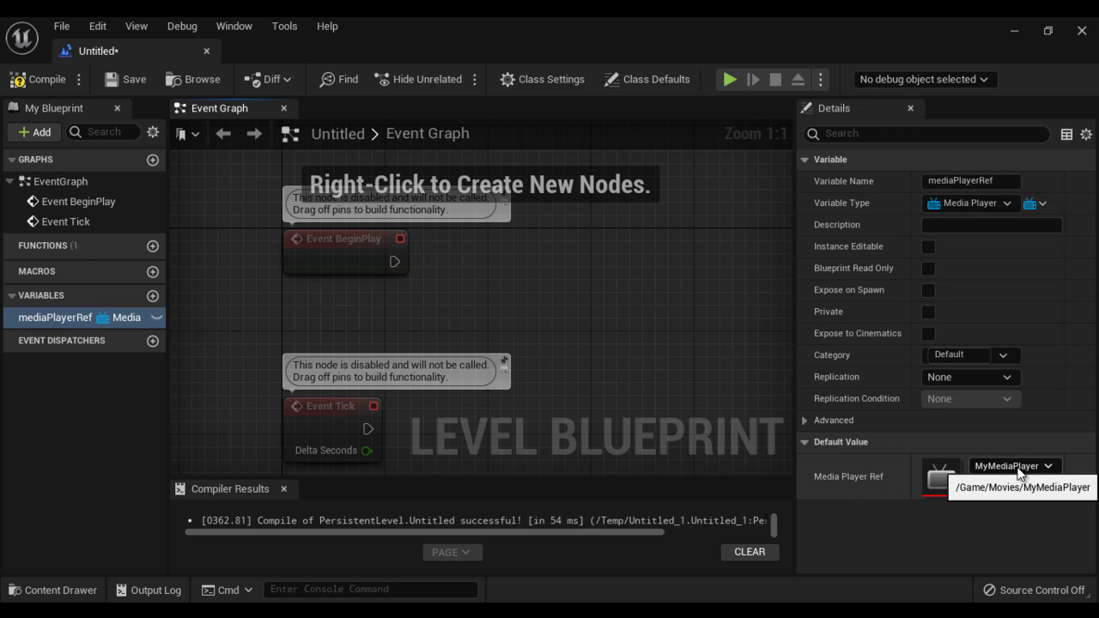
Add a Get mediaPlayerRef node to the Event Graph and create an Open Source node from its output
right_drag(555, 302, 516, 291)
drag(30, 321, 393, 309)
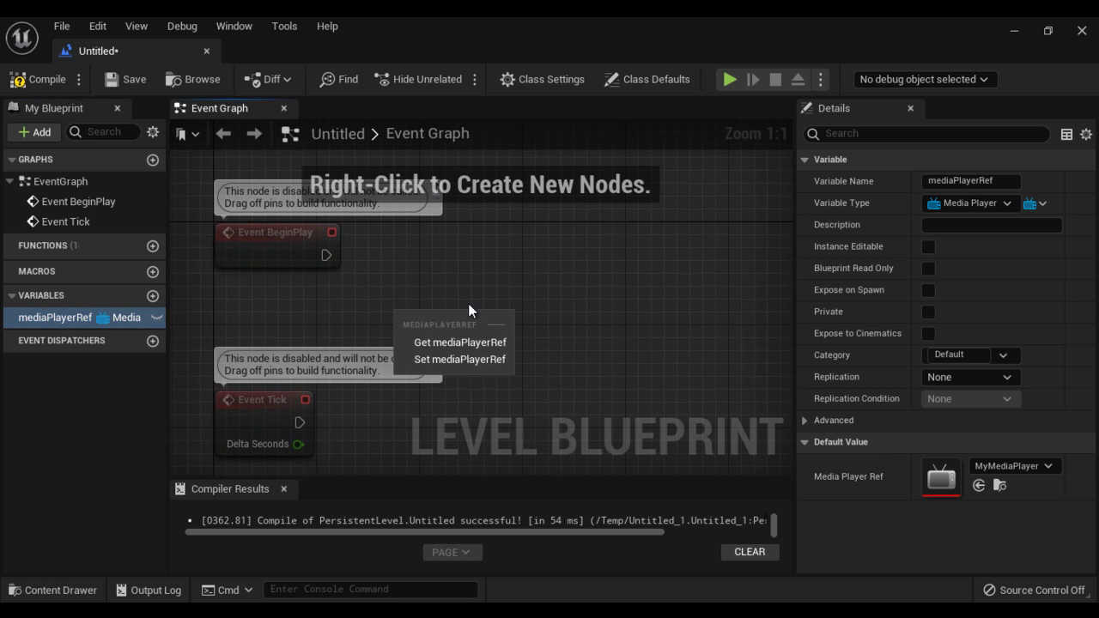
click(480, 340)
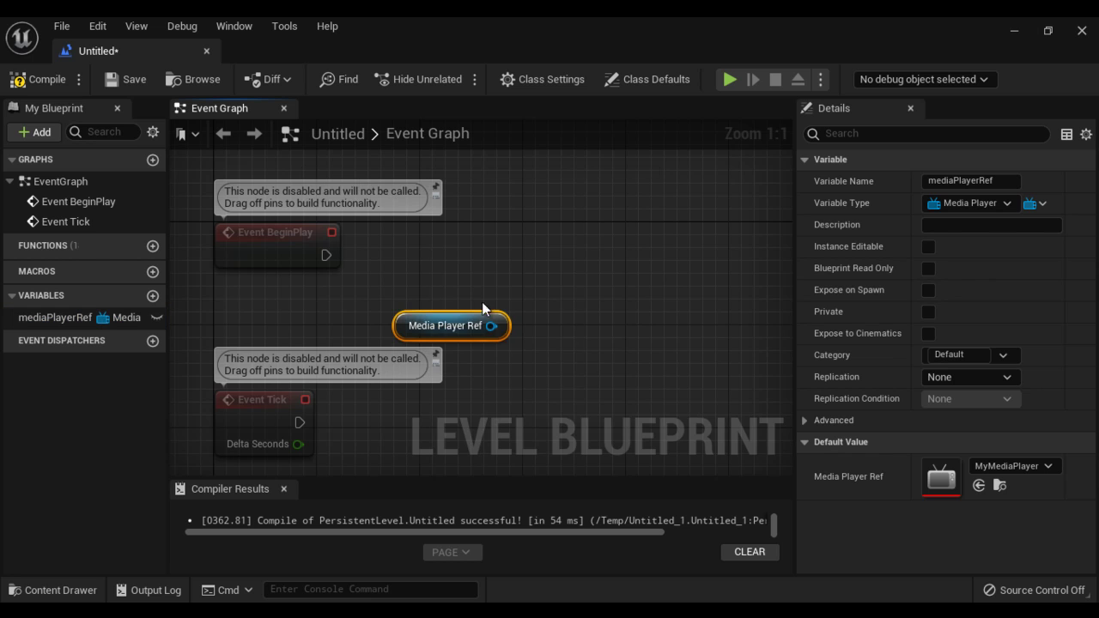
drag(504, 326, 544, 263)
text(open sou)
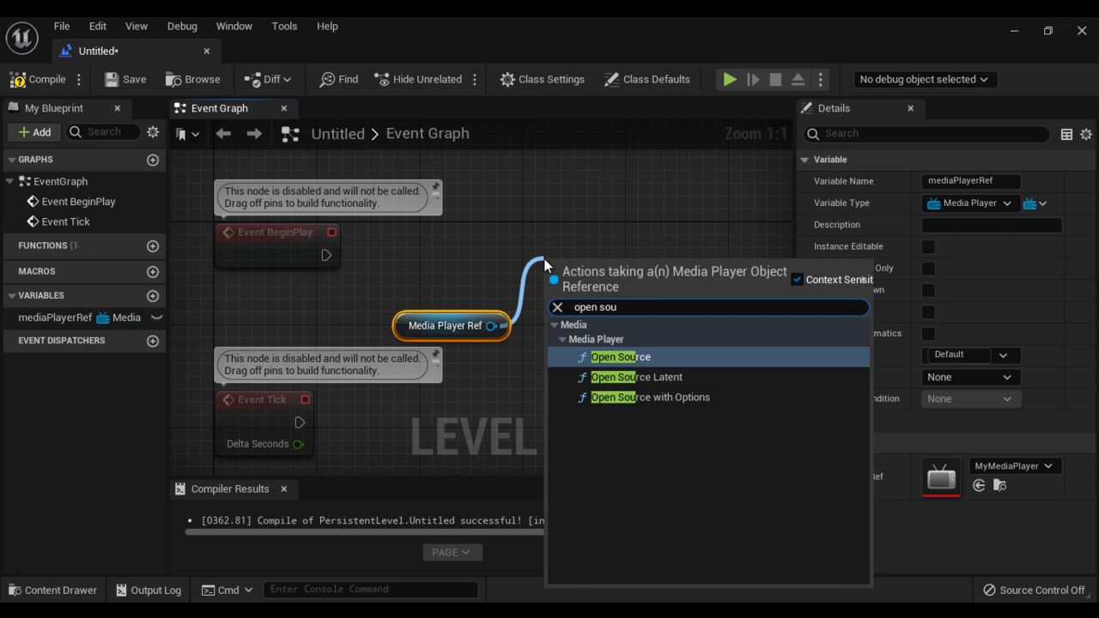
click(628, 358)
drag(648, 270, 635, 218)
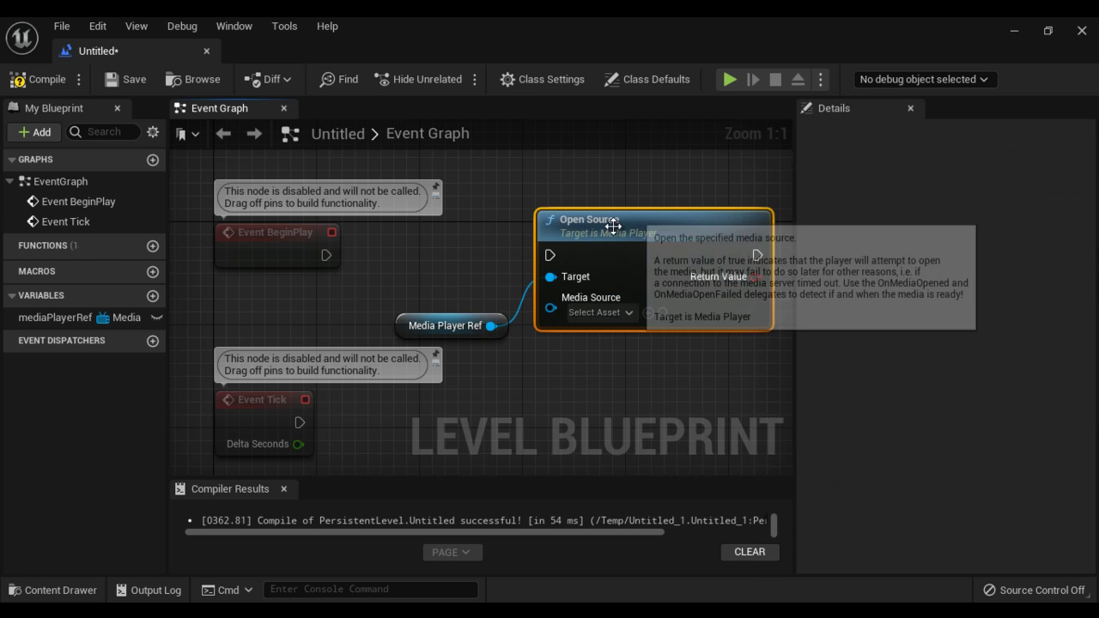
Connect Event BeginPlay to the Open Source node's execution input and choose MyMediaSource as its media source
drag(327, 255, 550, 255)
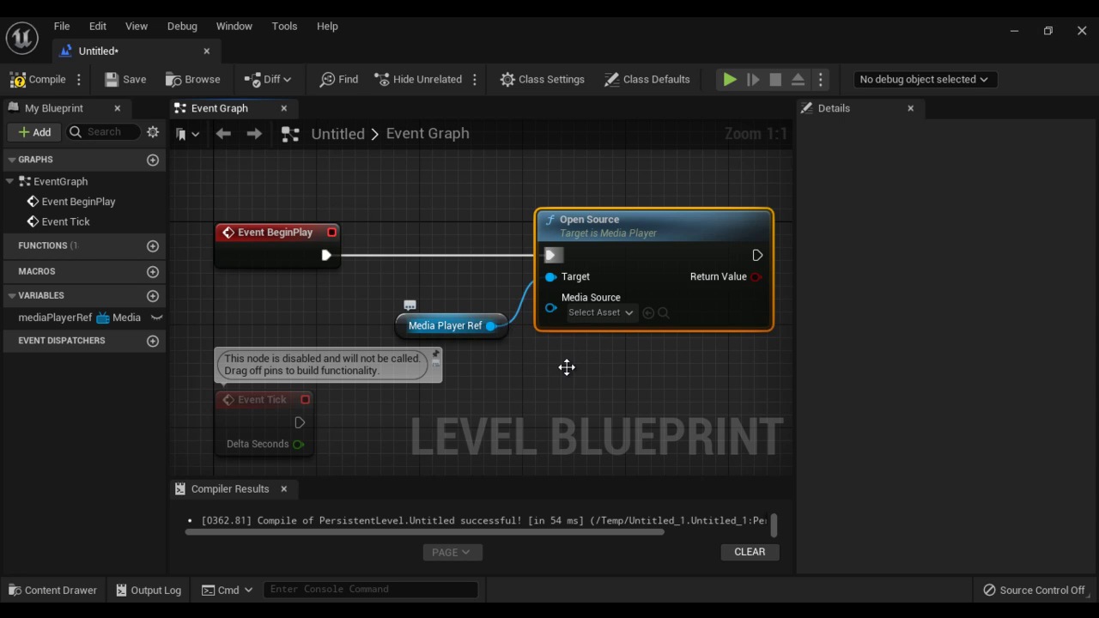
click(628, 313)
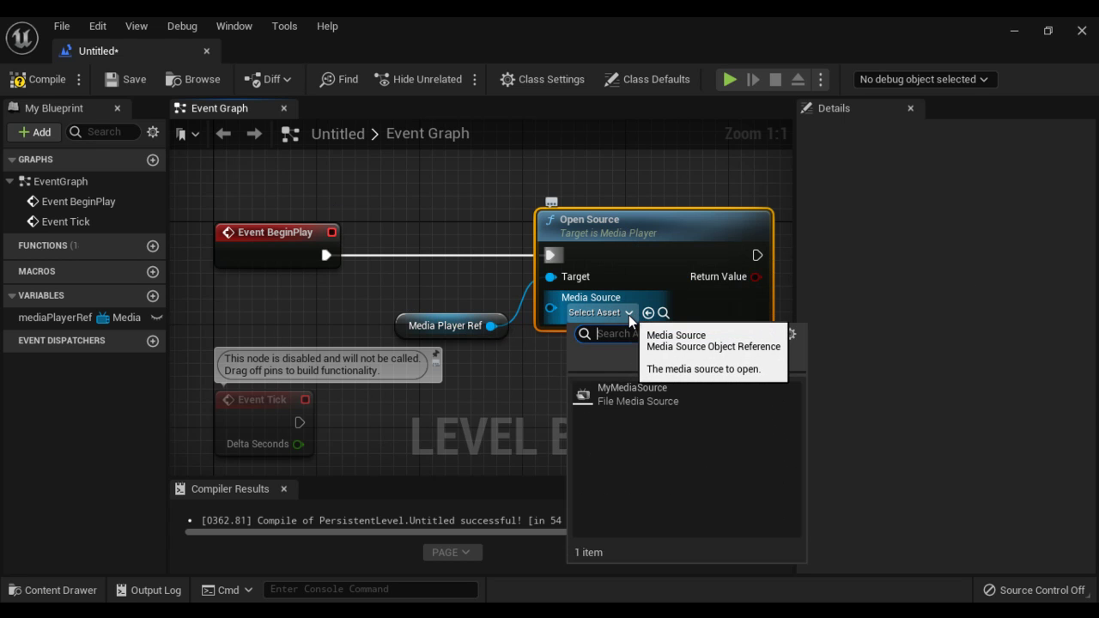
click(656, 391)
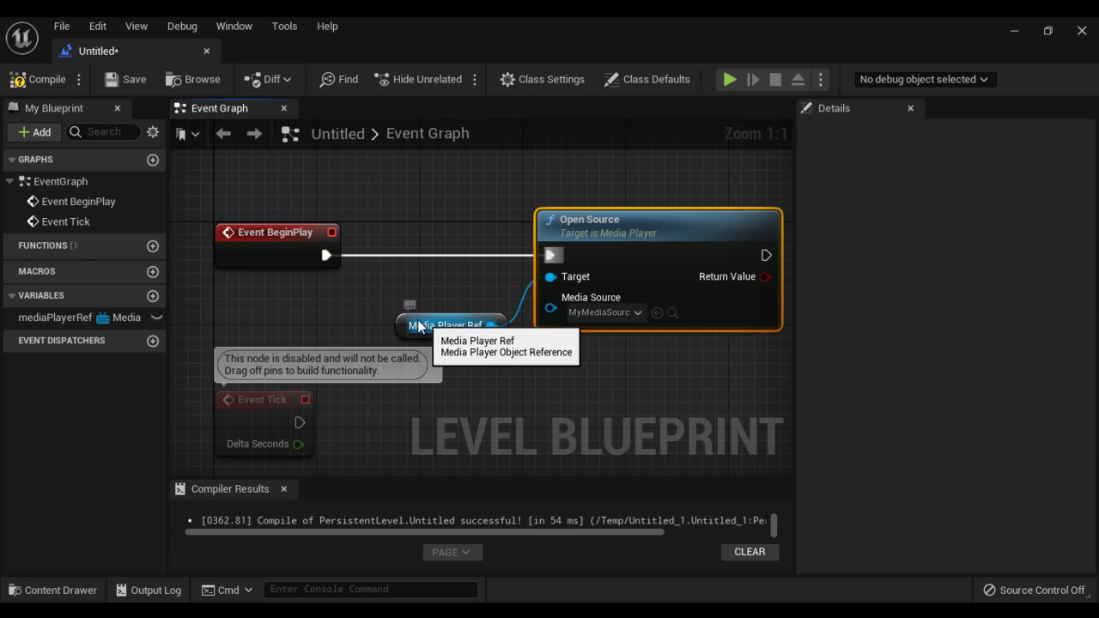
drag(405, 319, 339, 320)
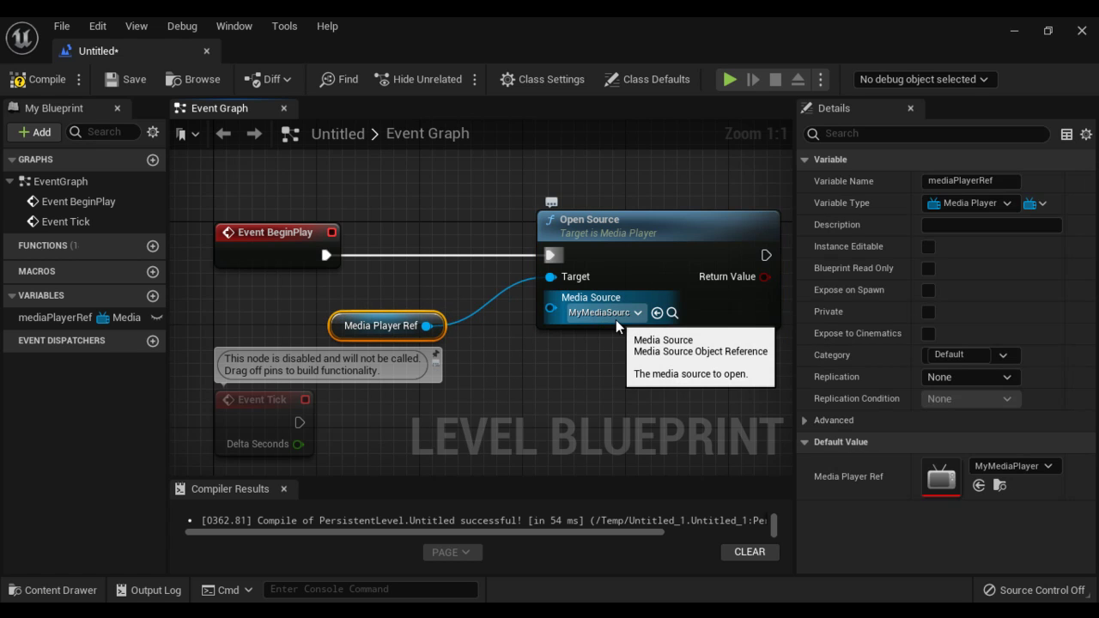
Compile the Level Blueprint and save the level as Level1 in a new Levels folder under Content
click(39, 80)
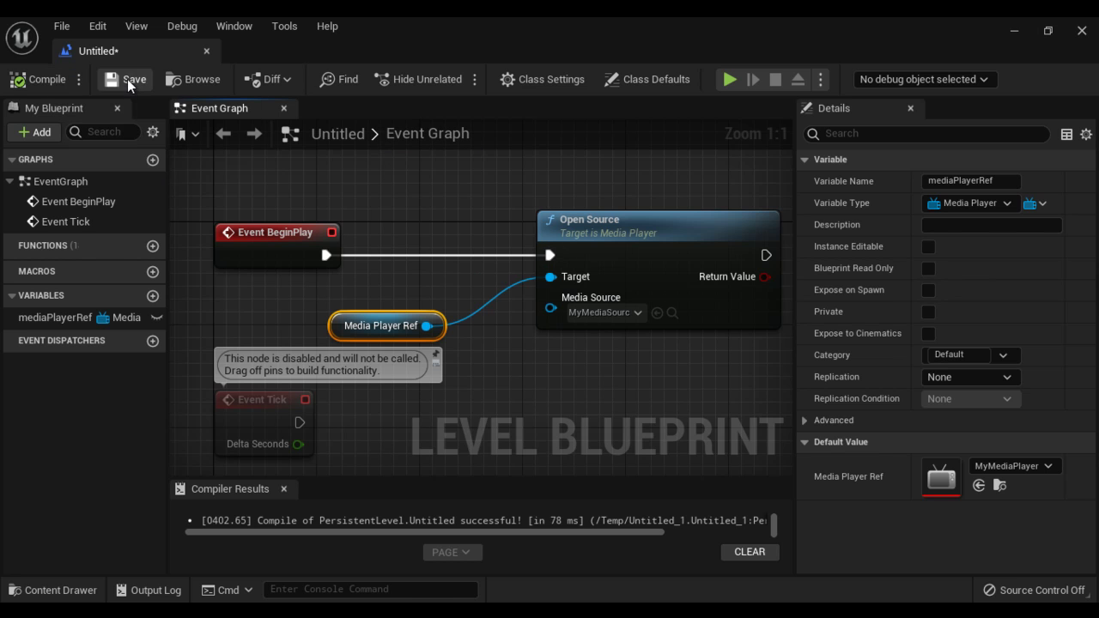
click(128, 80)
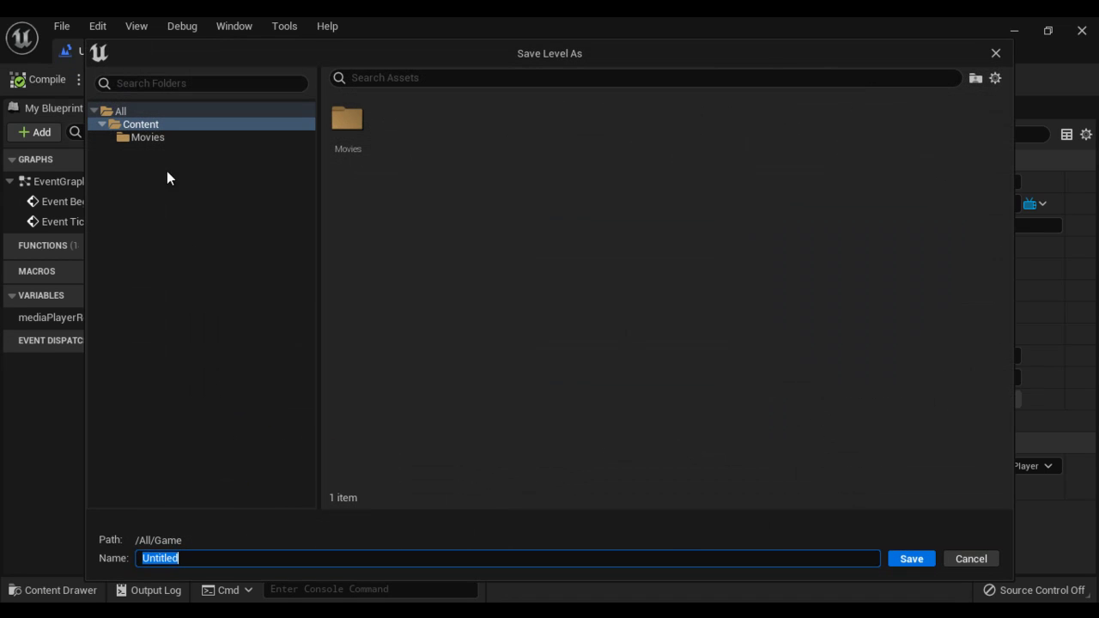
right_click(150, 126)
click(214, 158)
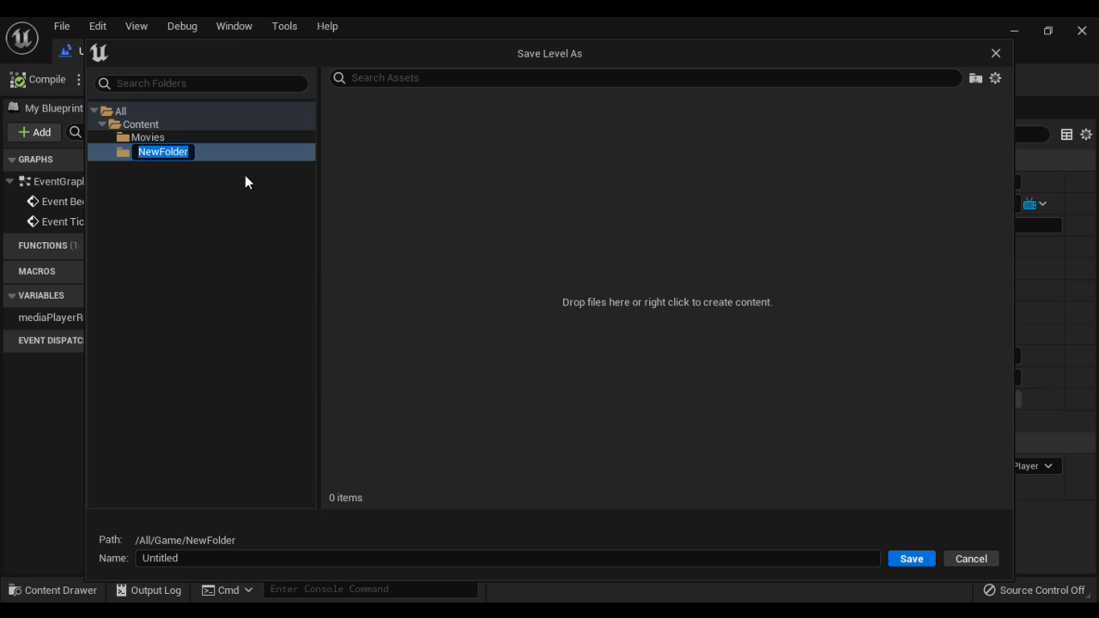
text(Levels)
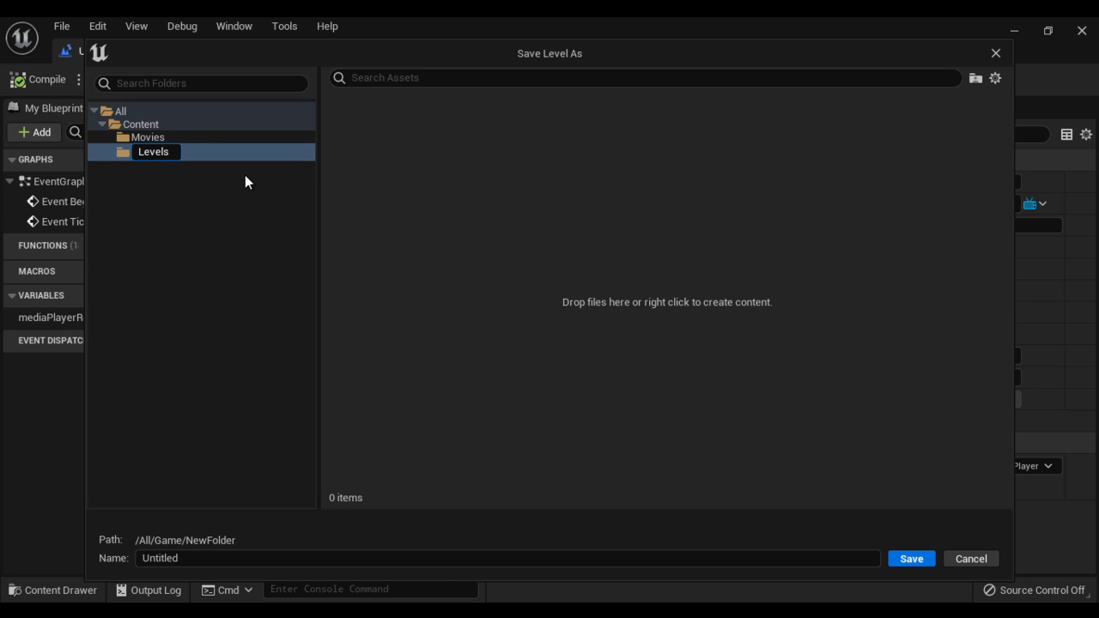
key(Return)
double_click(222, 559)
text(Level1)
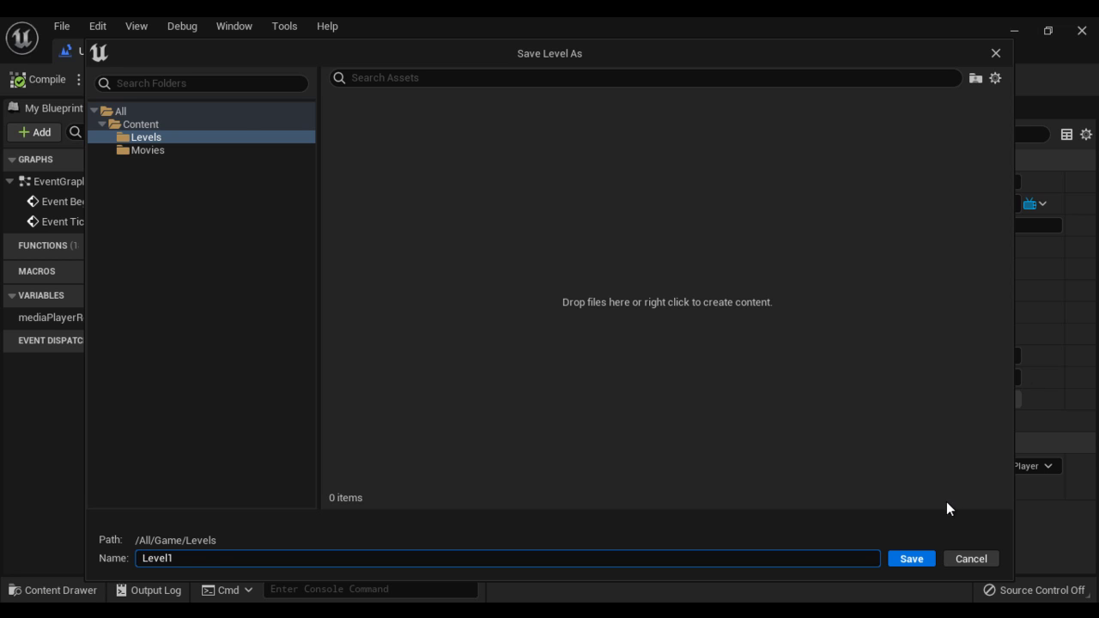
click(911, 559)
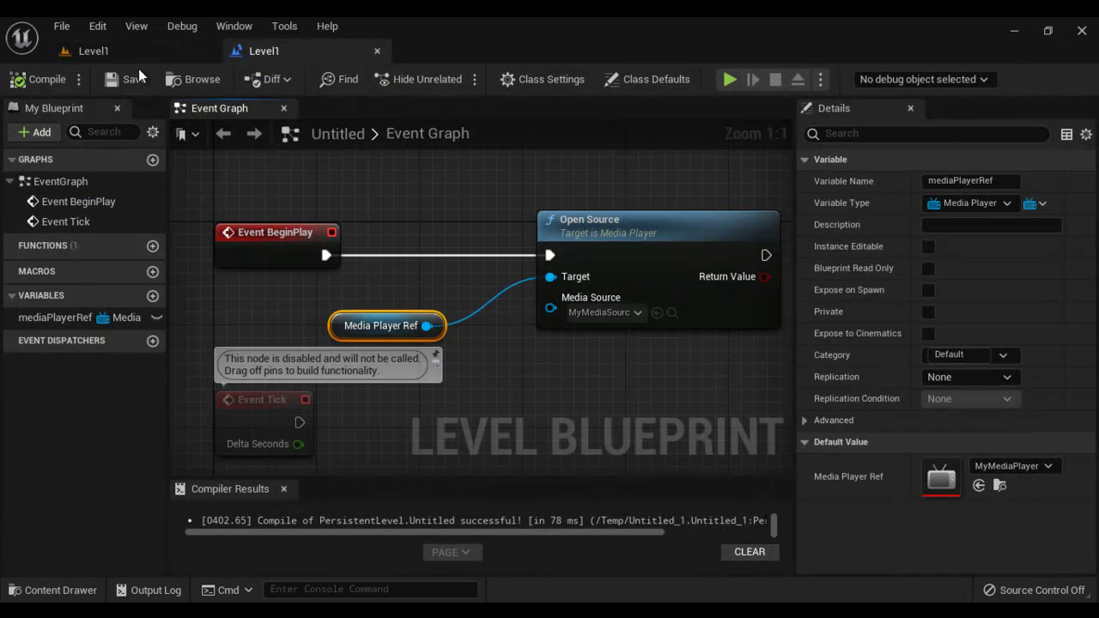
Play the level in the viewport to check video playback on the plane, and stop the session
click(136, 55)
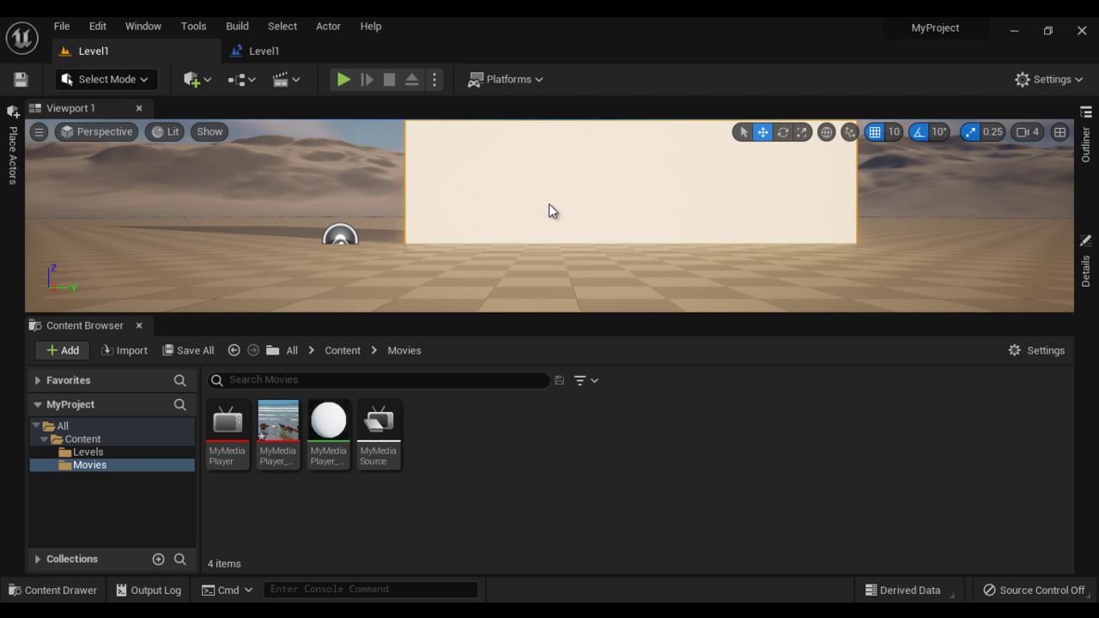
key(alt+p)
click(649, 195)
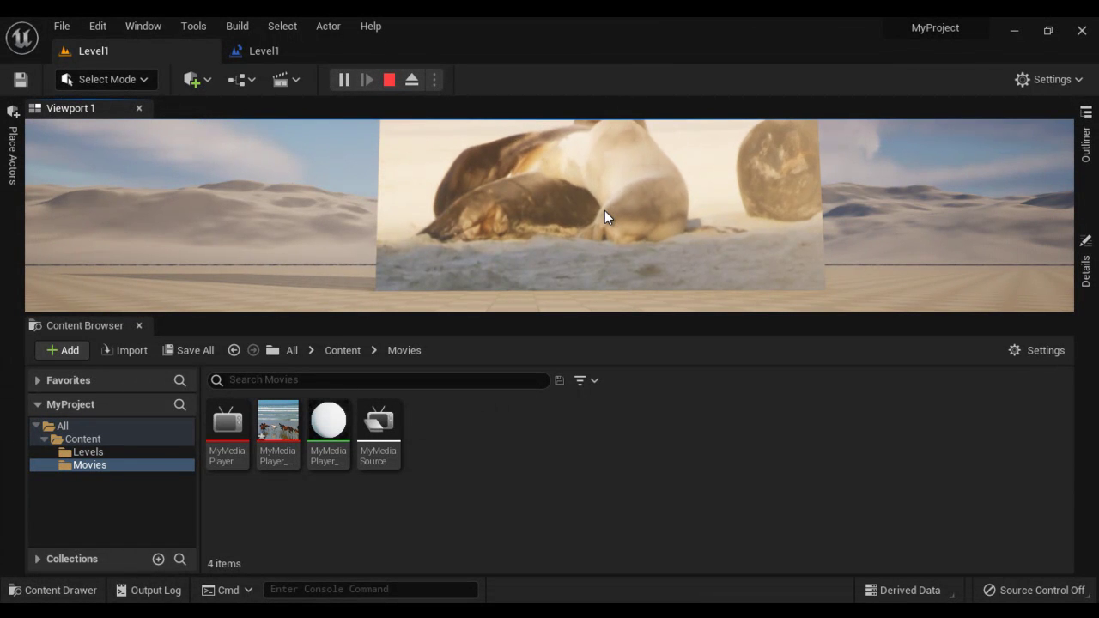
key(Escape)
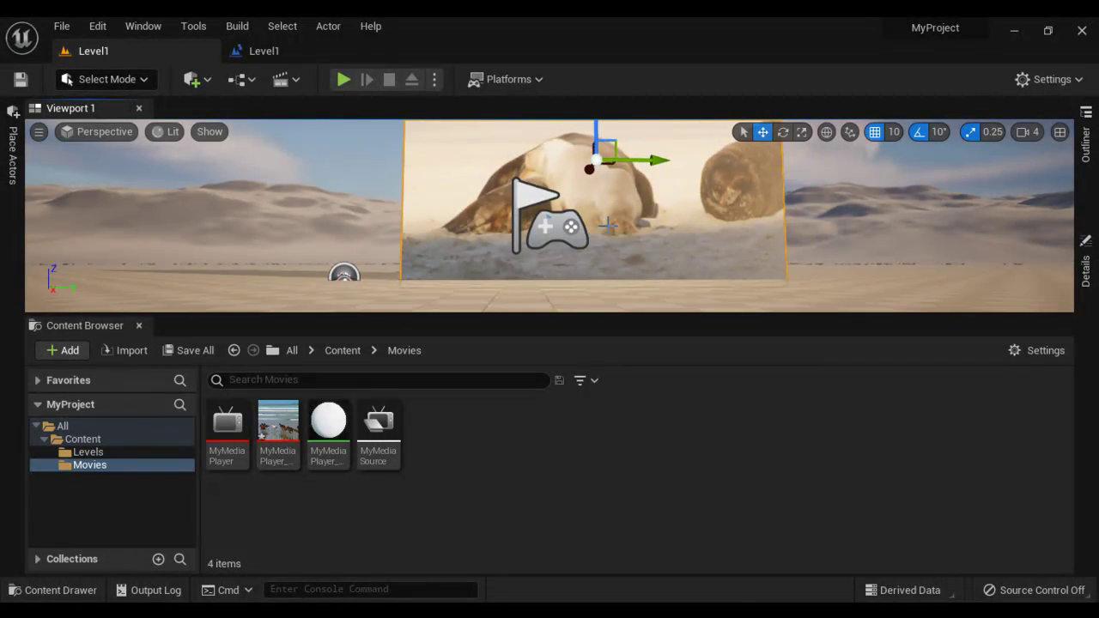
scroll(607, 225, down, 3)
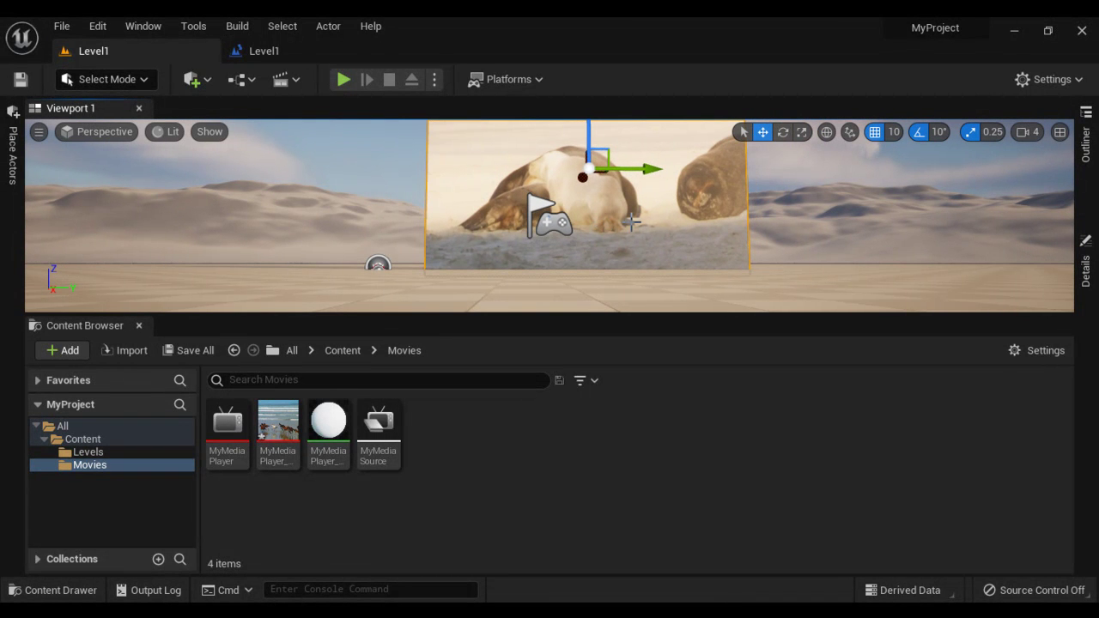
Add a Media Sound component to the Plane actor and assign MyMediaPlayer as its media player
click(1086, 146)
click(828, 316)
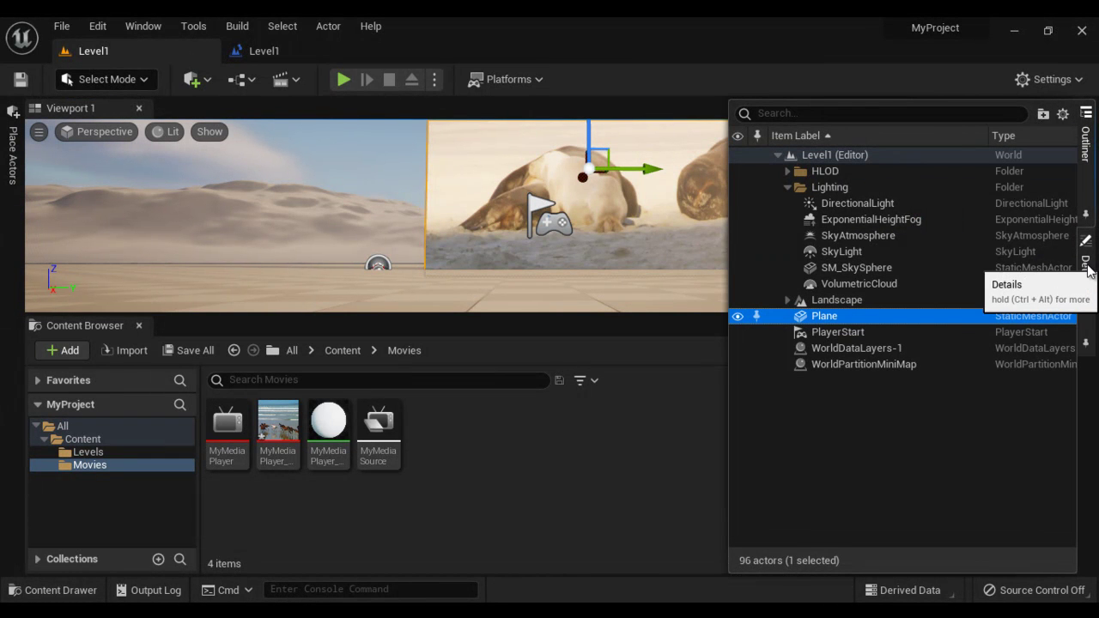
click(1084, 273)
click(973, 117)
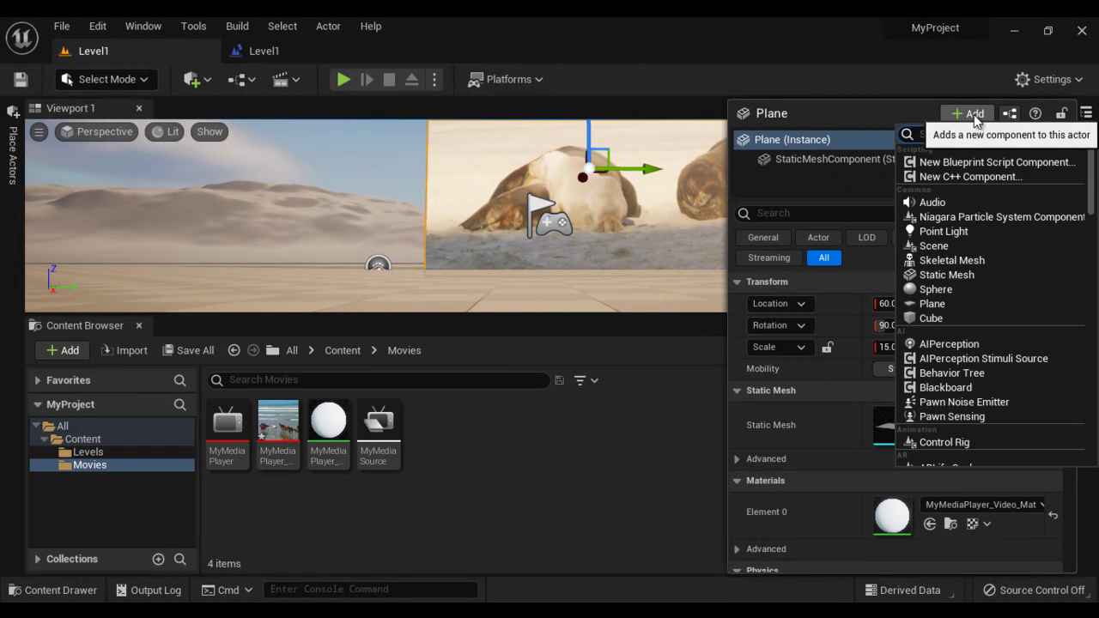
text(media so)
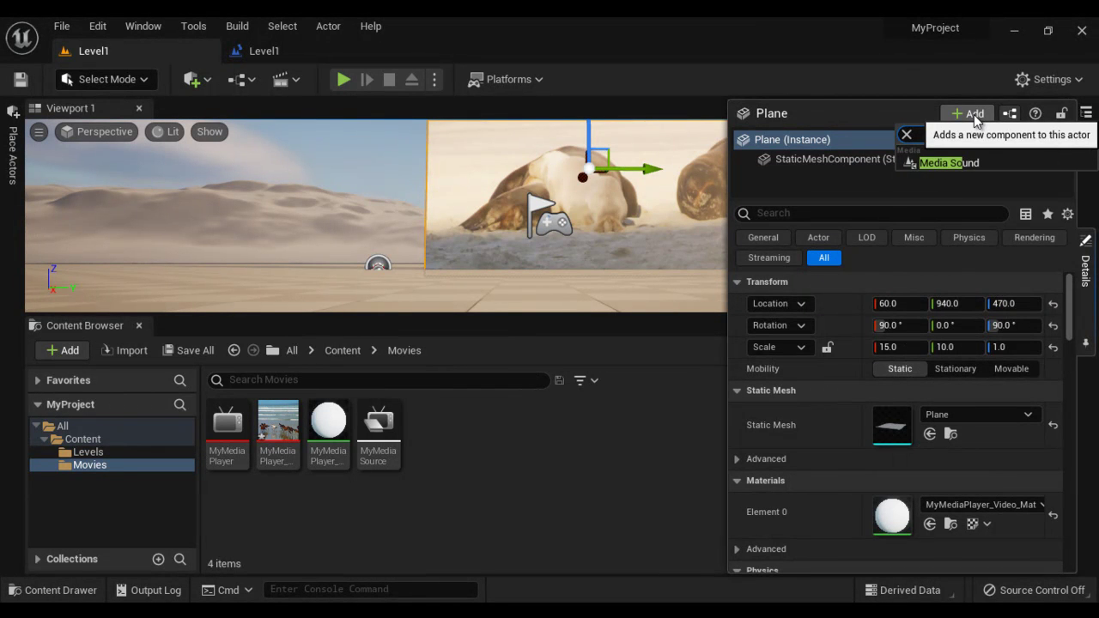
click(962, 163)
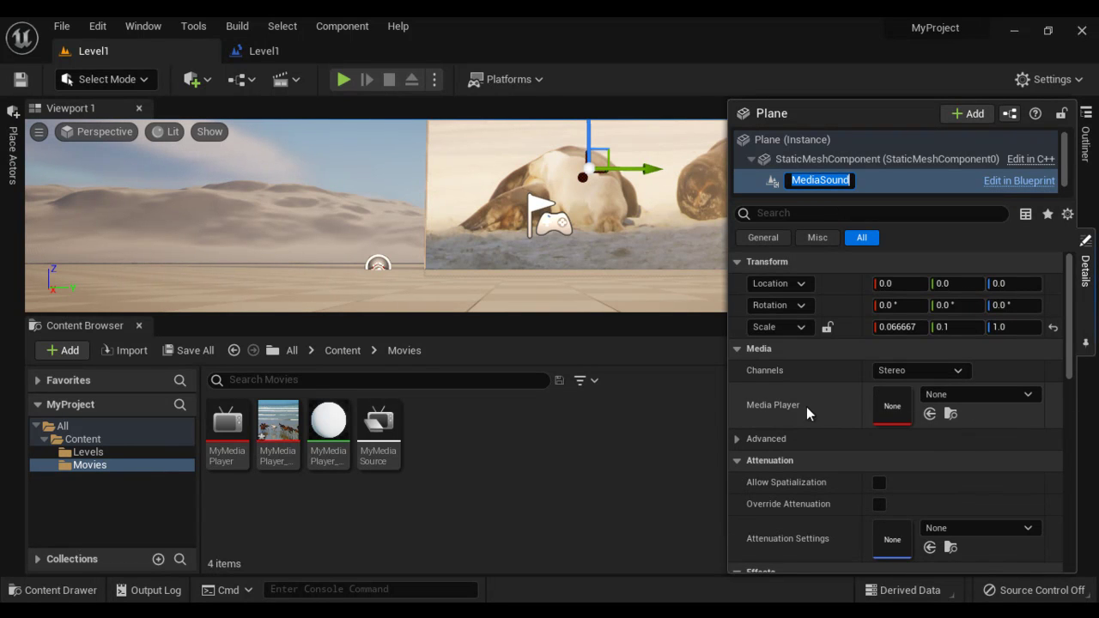
click(1027, 396)
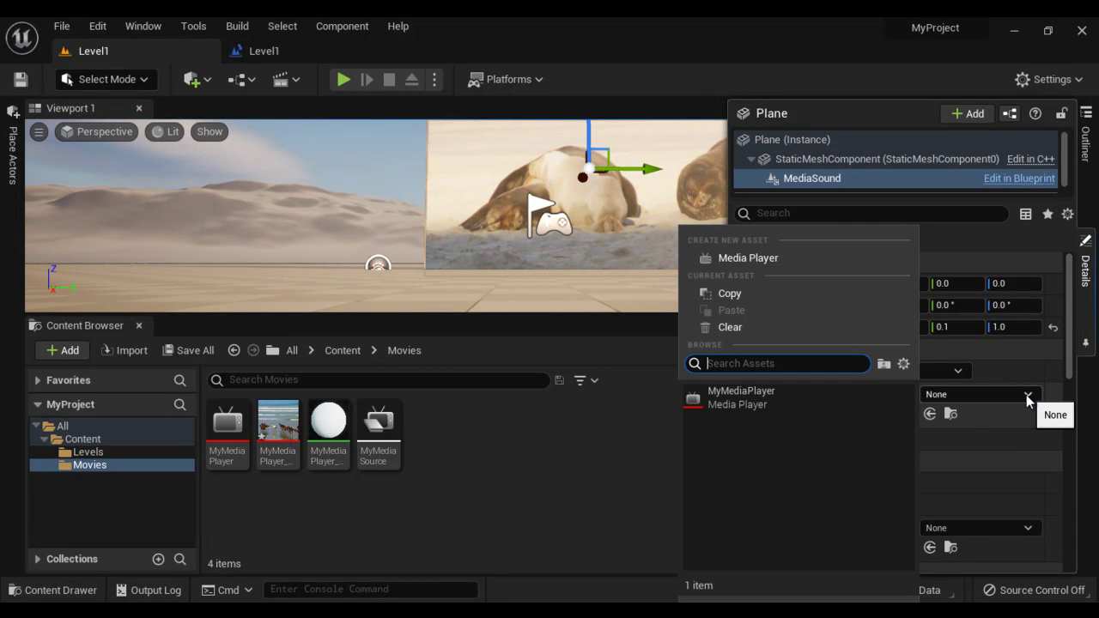
click(772, 397)
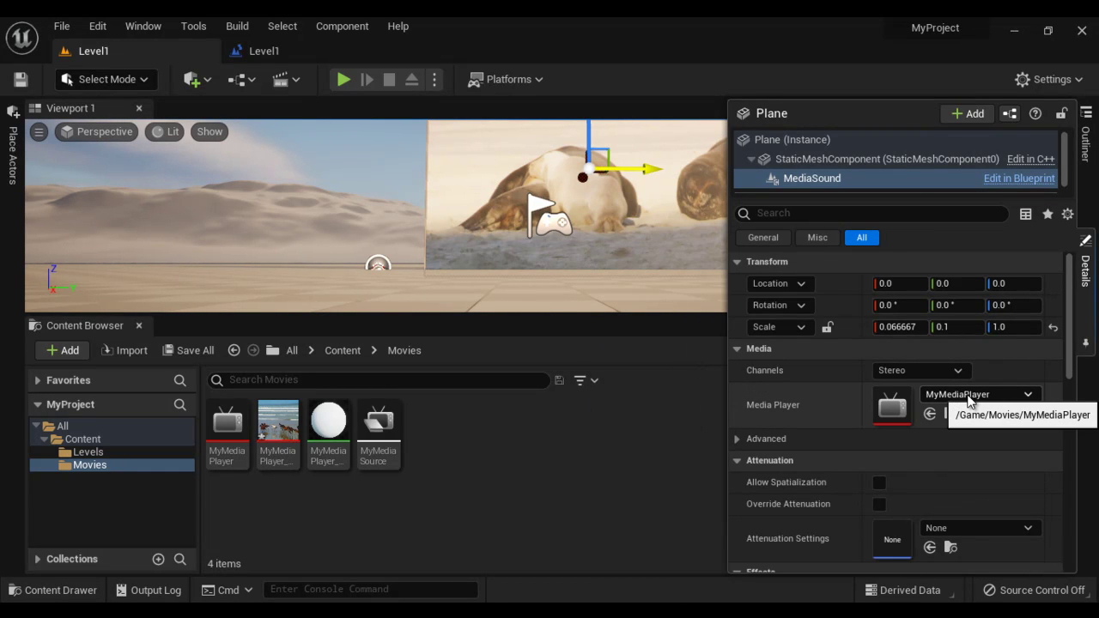
mouse_move(283, 467)
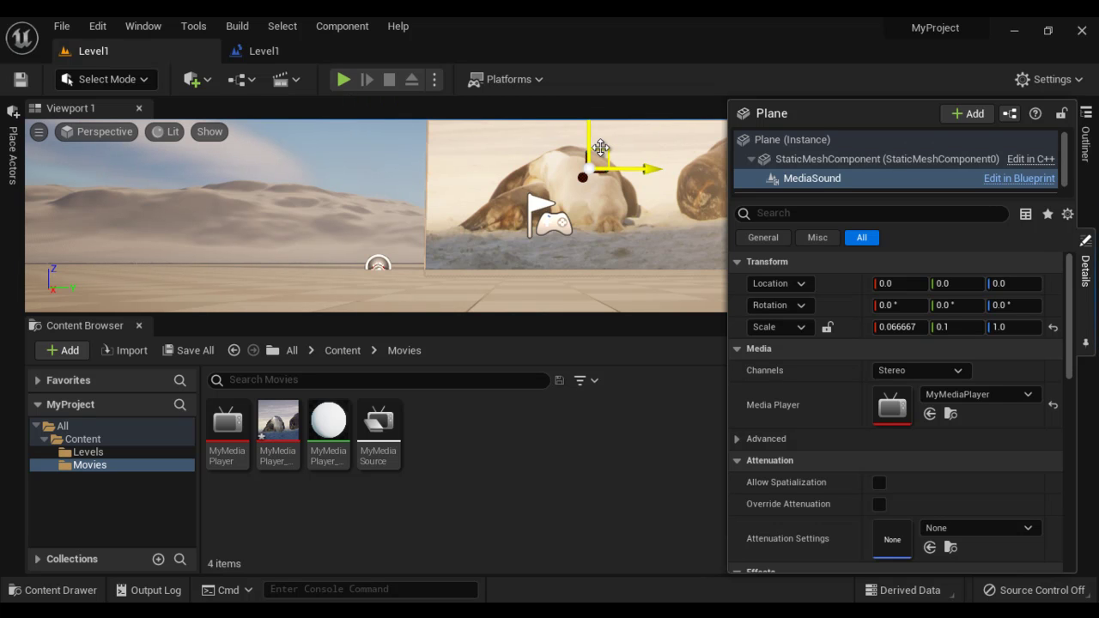
click(1087, 292)
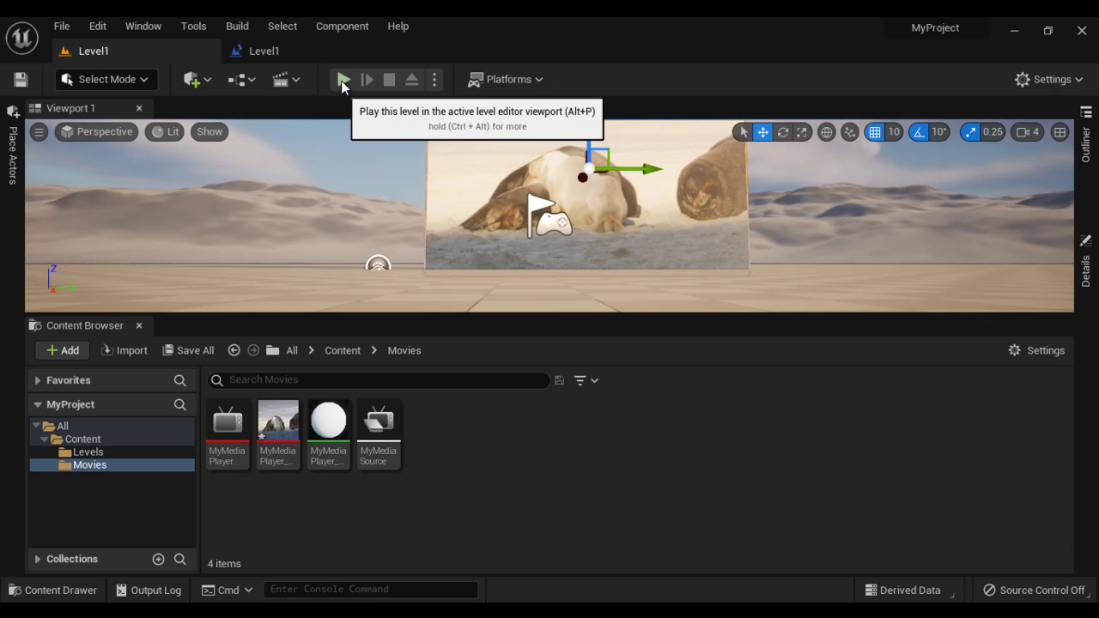
Play the level again to check the video together with its sound, and end the session
click(344, 80)
drag(690, 209, 732, 210)
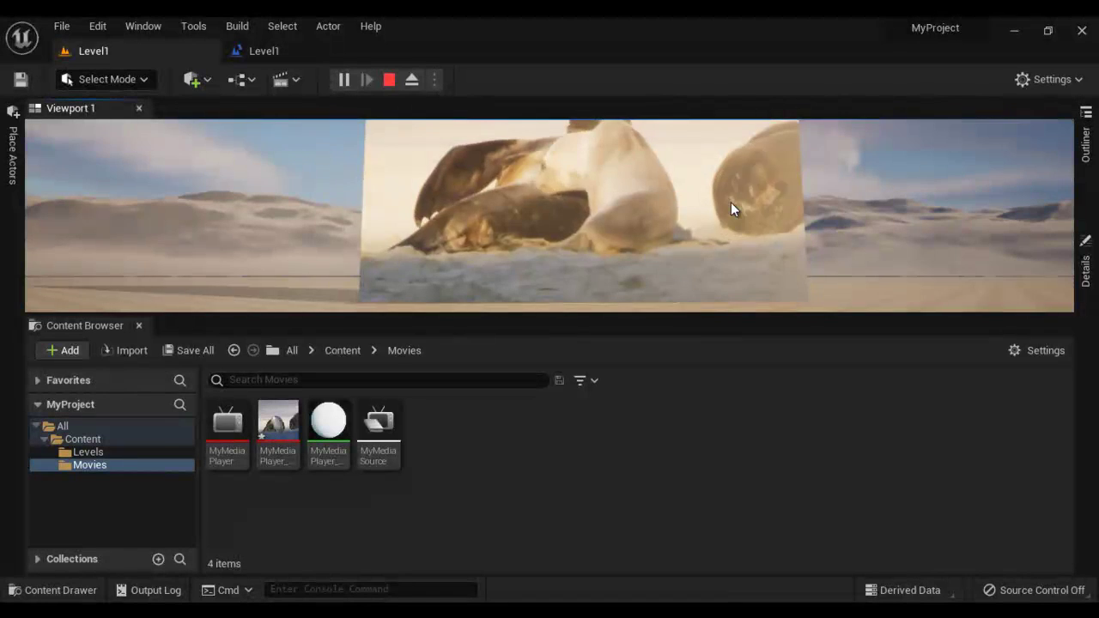
key(Escape)
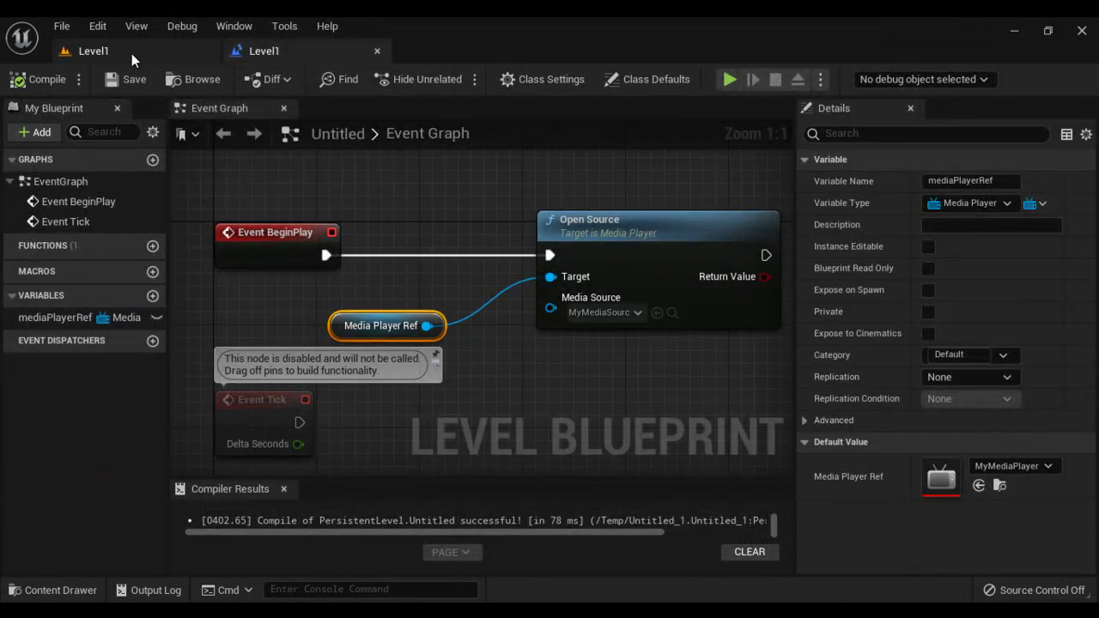
Open the MyMediaPlayer asset from the Movies folder to review its playback settings, and close it
click(131, 53)
double_click(228, 455)
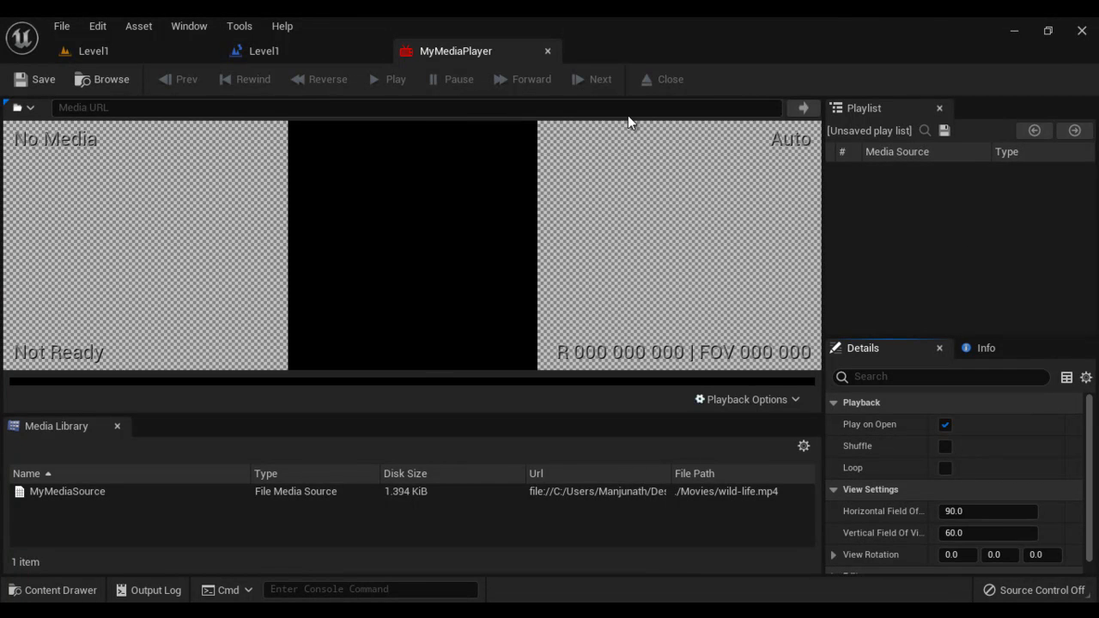
click(548, 50)
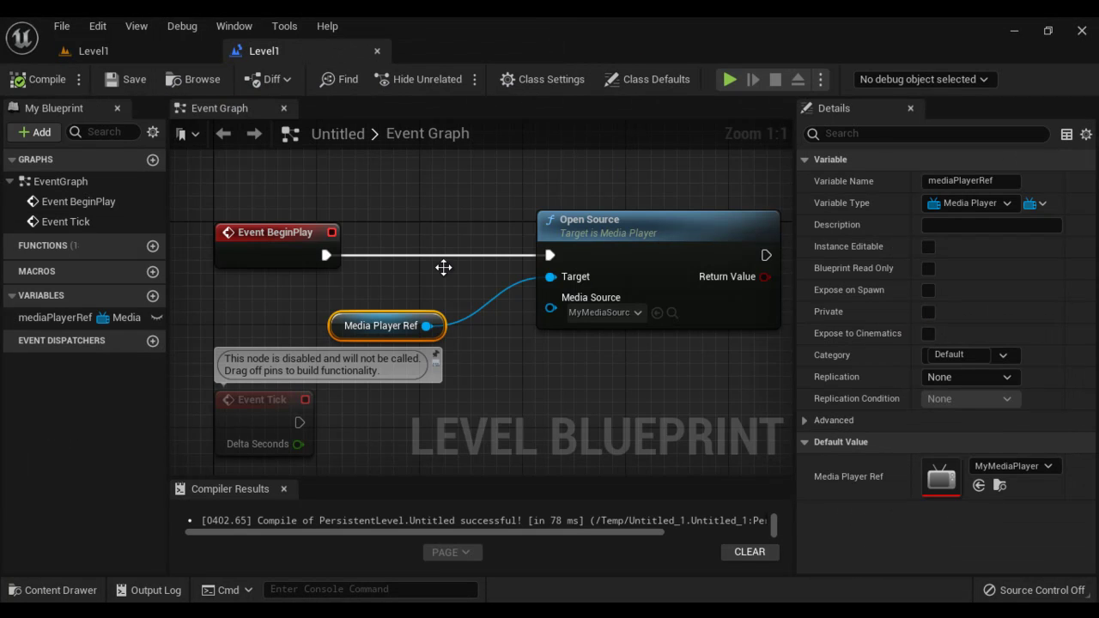
Close the Level Blueprint editor and minimize the main window to show the desktop
click(377, 50)
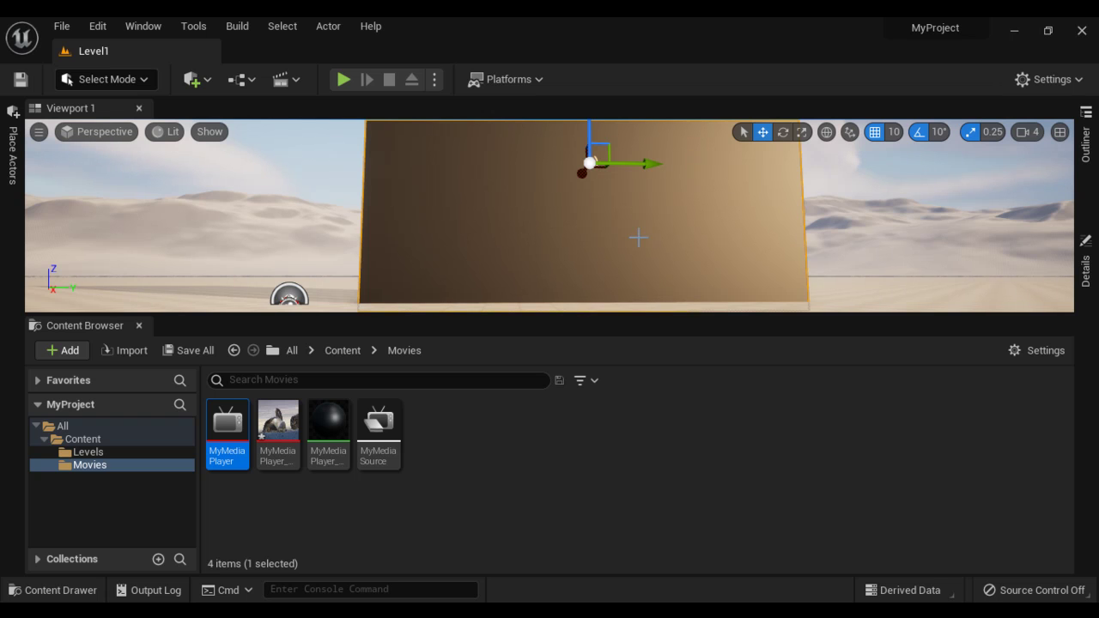
click(1014, 31)
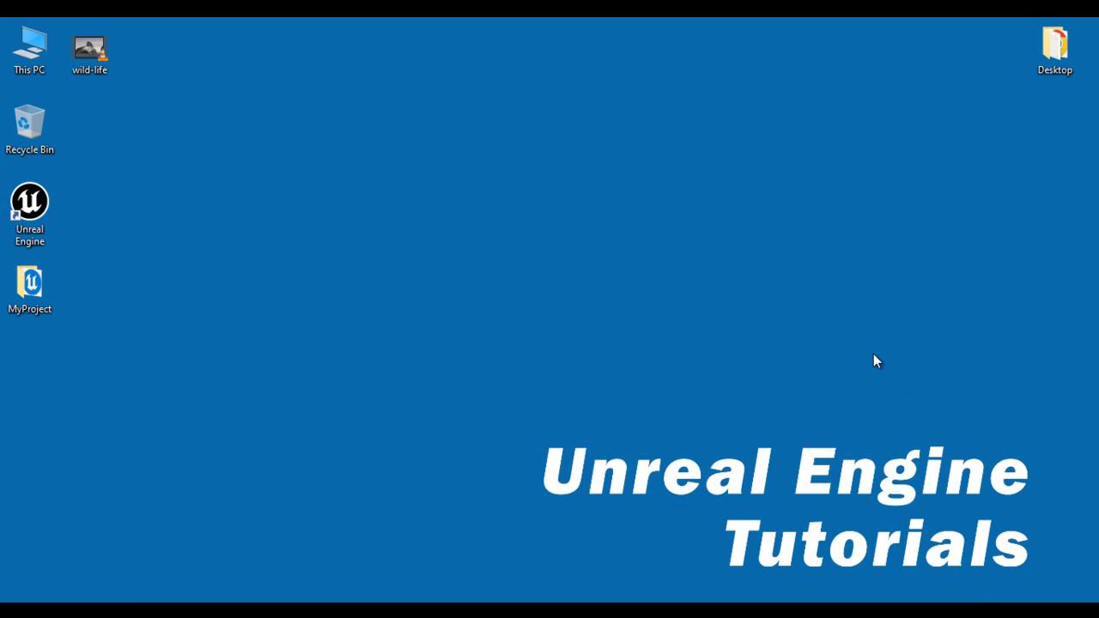